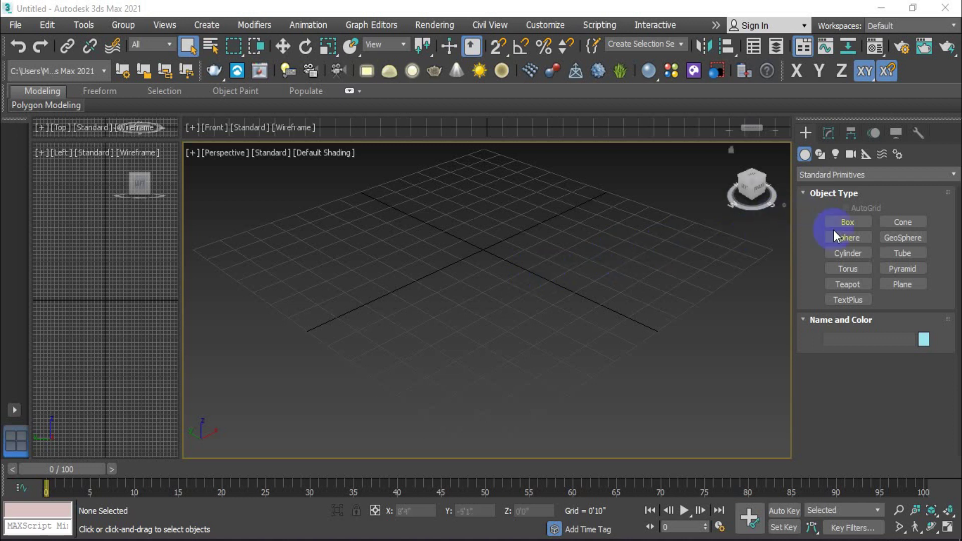
Draw a tall Box primitive on the grid in the Perspective viewport
click(847, 223)
drag(480, 241, 477, 306)
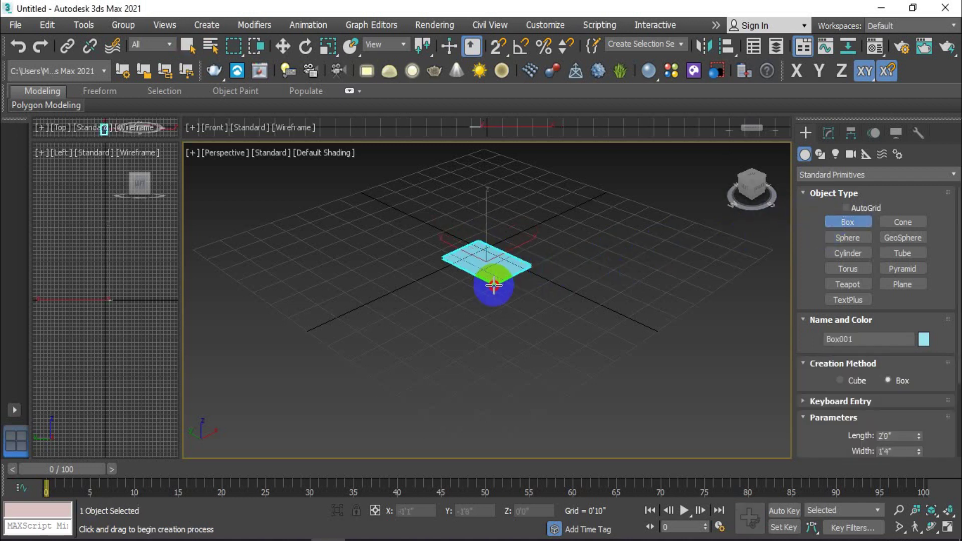
click(477, 198)
mouse_move(477, 200)
alt+middle_down()
mouse_move(499, 273)
mouse_move(496, 303)
alt+middle_up()
scroll(496, 309, down, 1)
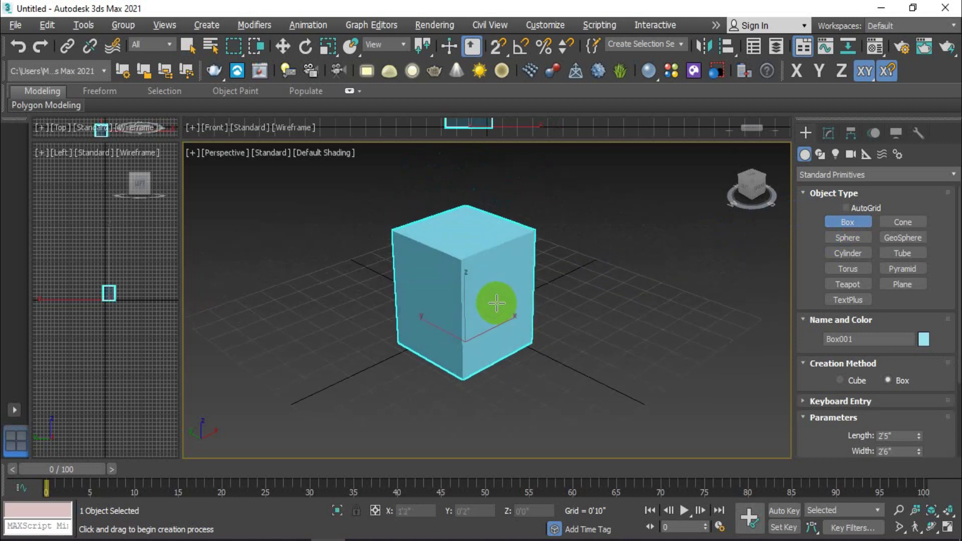
scroll(493, 308, down, 2)
scroll(489, 307, down, 1)
scroll(813, 391, down, 2)
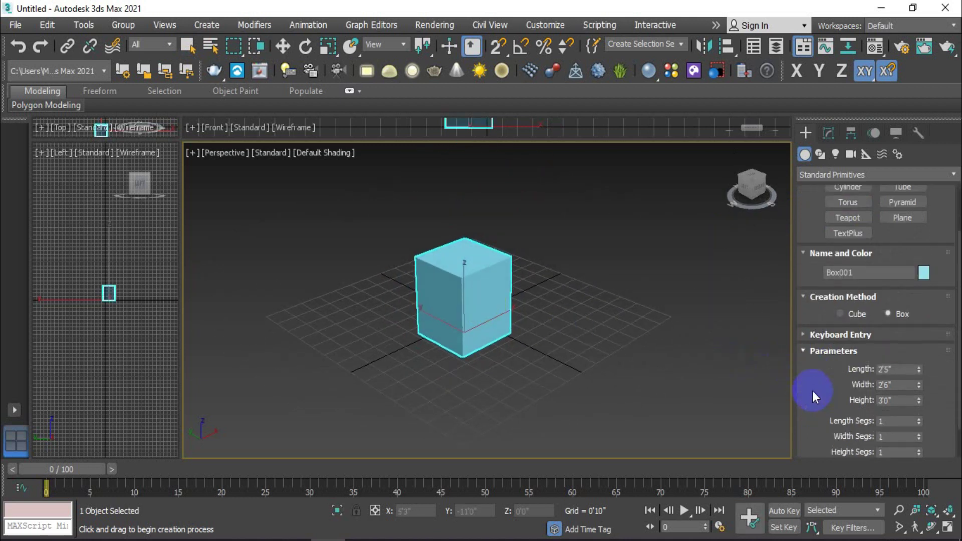
scroll(812, 391, down, 1)
Give the box 4 length, 5 width and 5 height segments, checking them with edged faces
key(F4)
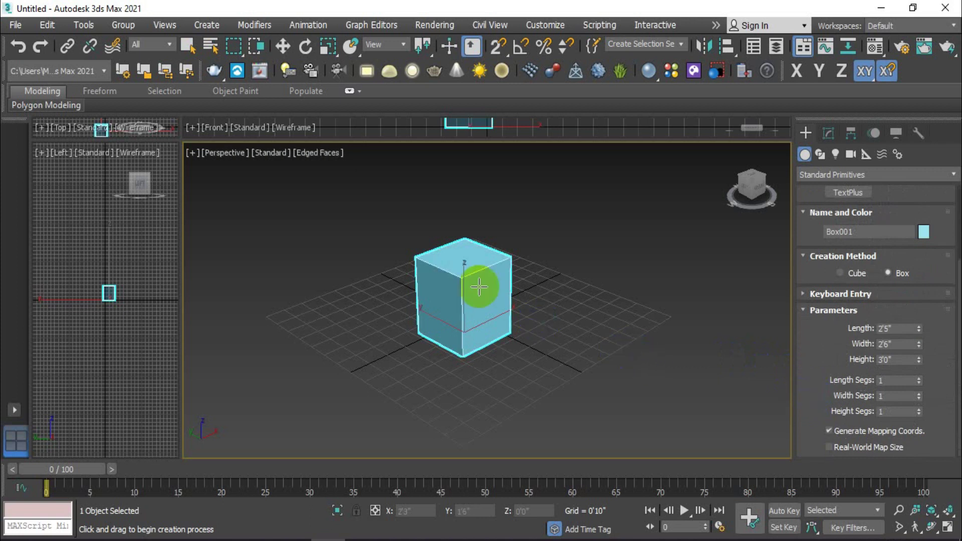
scroll(471, 277, up, 2)
click(919, 379)
click(919, 379)
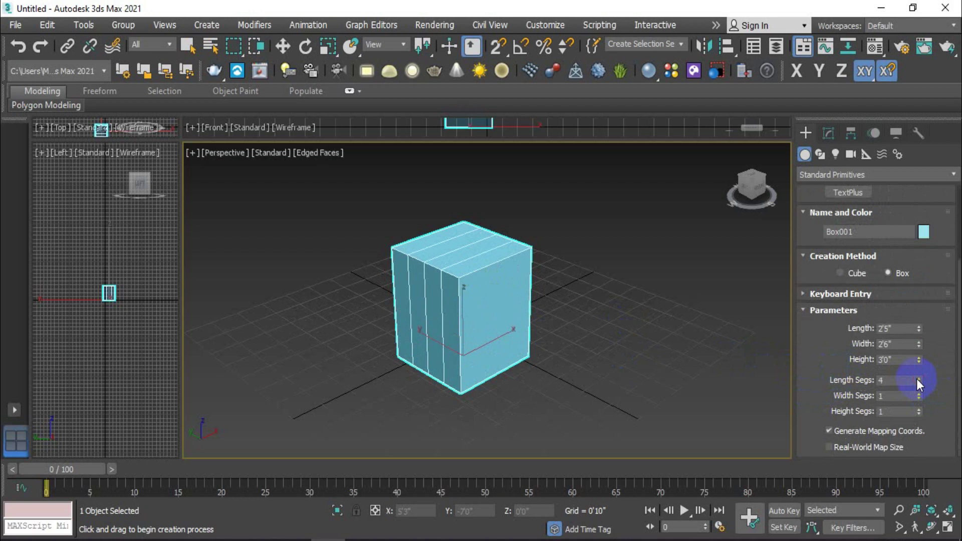
click(919, 392)
click(919, 392)
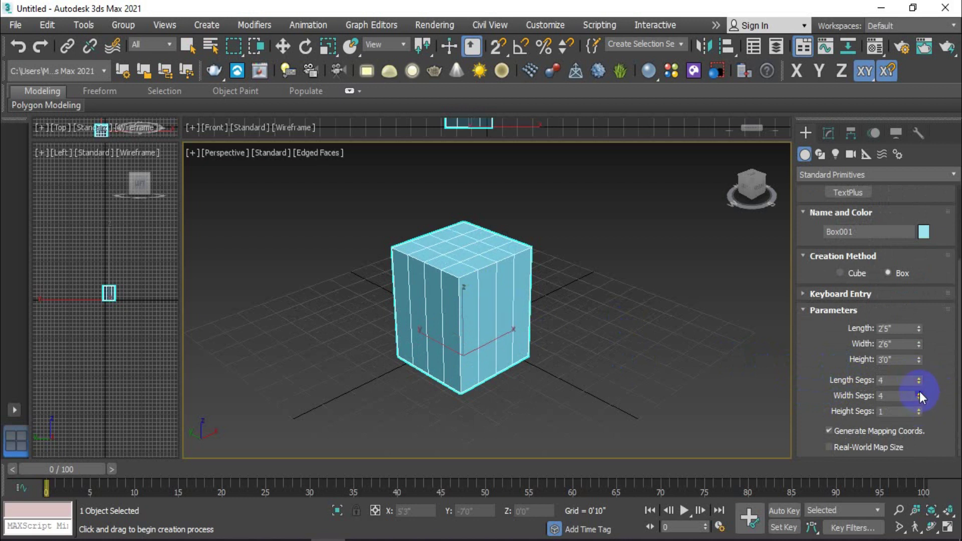
click(919, 410)
click(919, 410)
click(919, 410)
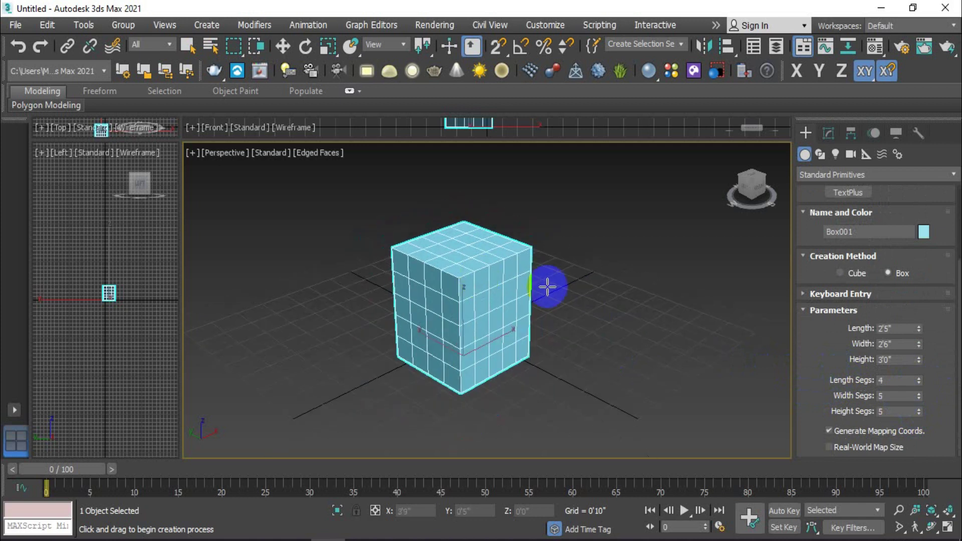
alt+middle_drag(547, 286, 543, 294)
click(728, 225)
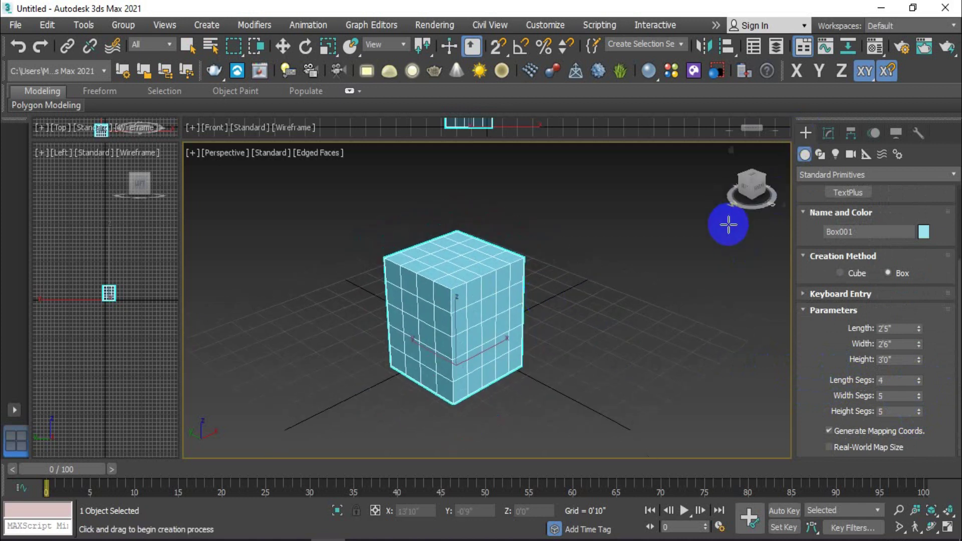
key(F4)
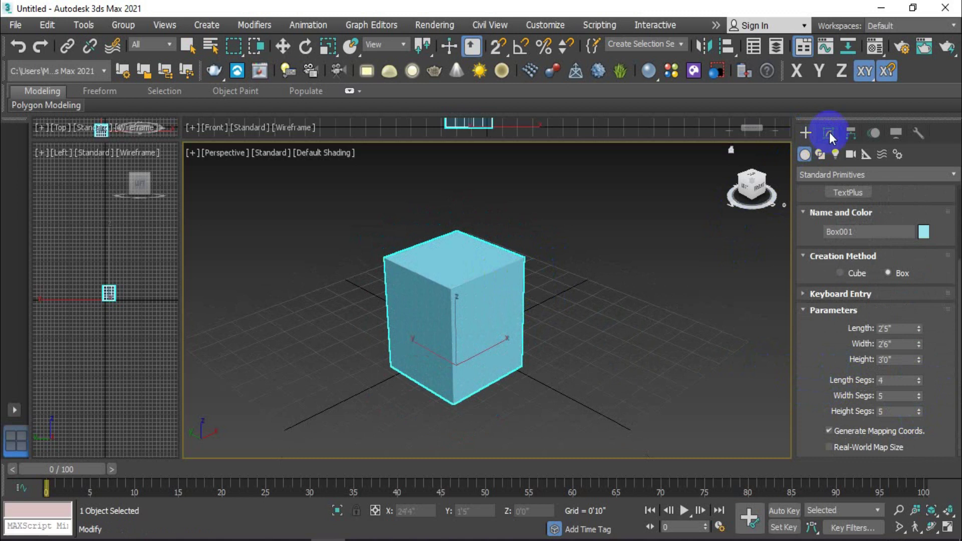
Apply a Squeeze modifier to Box001 from the Modify panel's Modifier List
click(828, 132)
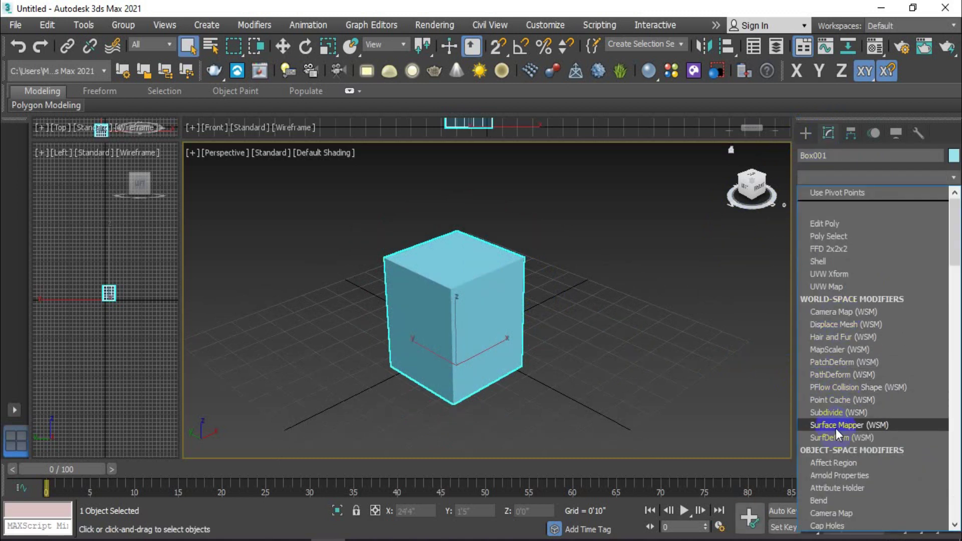
scroll(836, 428, down, 7)
scroll(848, 400, down, 2)
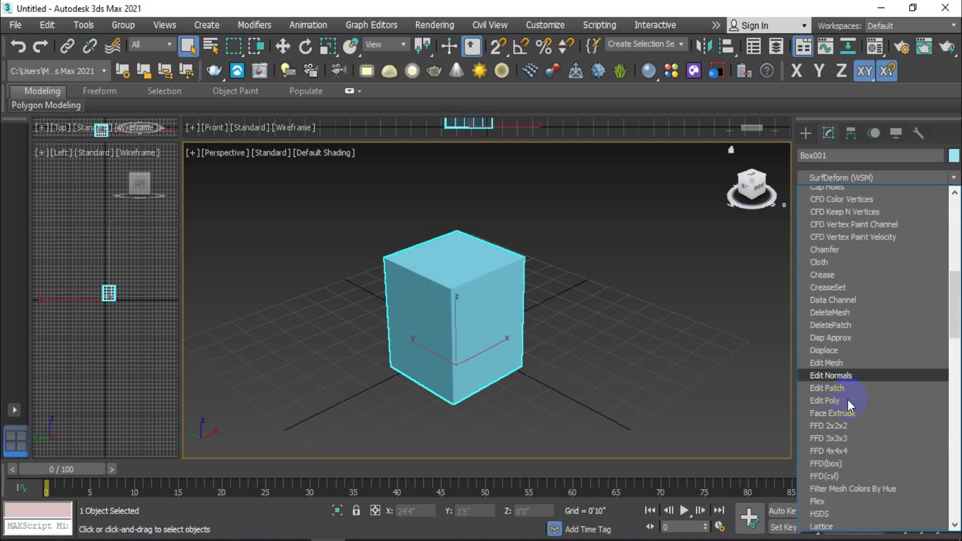
scroll(846, 415, down, 5)
scroll(832, 439, down, 4)
scroll(831, 473, down, 5)
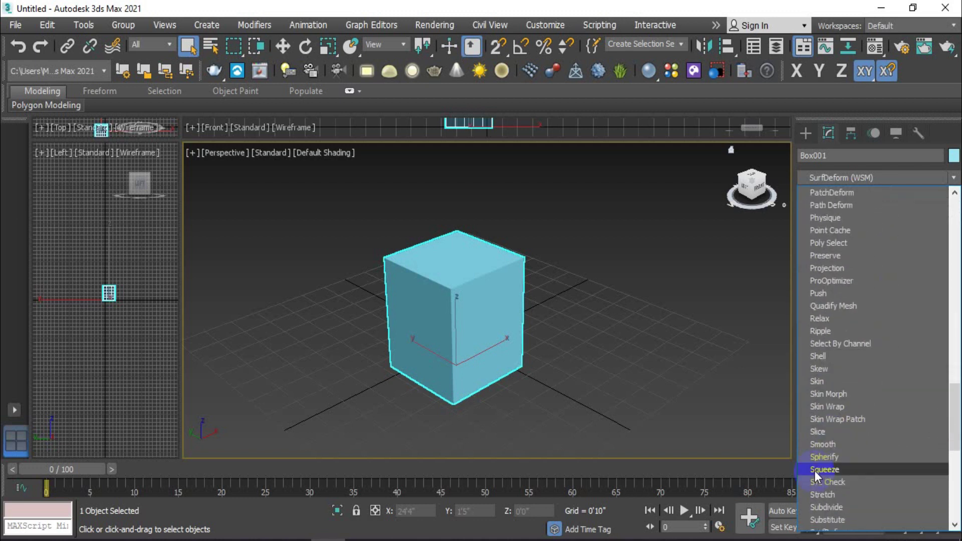
click(843, 469)
Experiment with Squeeze Axial Bulge amounts such as 0.53, 0.96 and a concave value
mouse_move(462, 348)
middle_down()
mouse_move(498, 340)
mouse_move(508, 350)
middle_up()
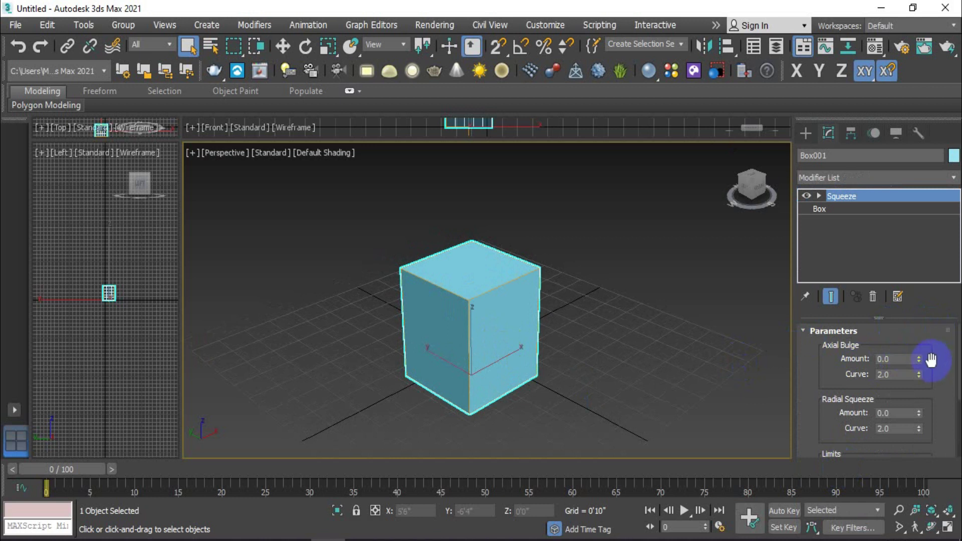
drag(919, 359, 919, 318)
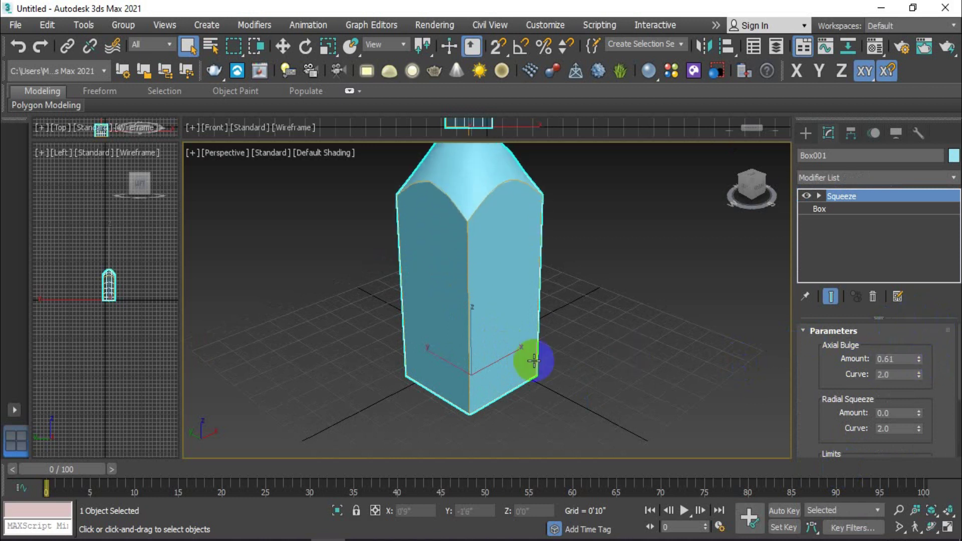
scroll(533, 361, down, 2)
middle_drag(569, 327, 507, 342)
scroll(506, 342, up, 2)
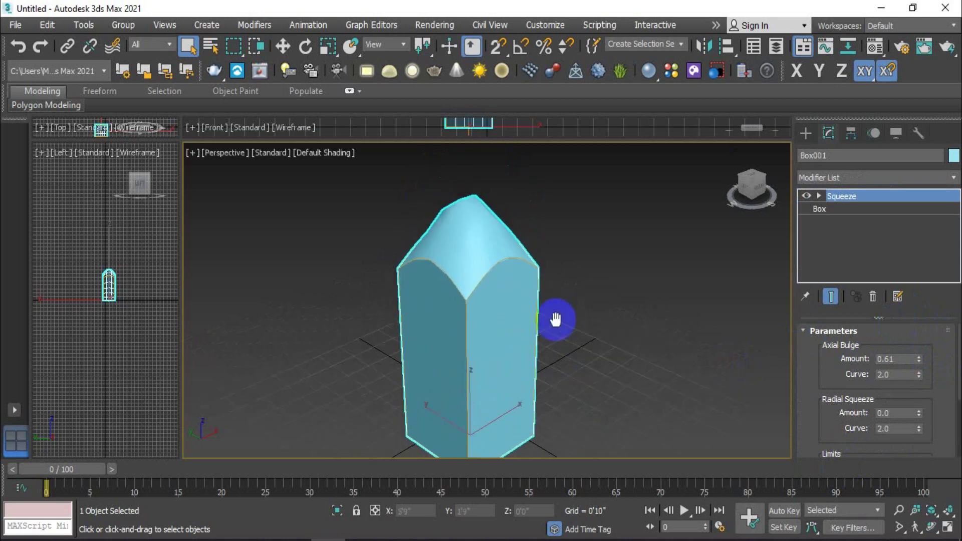
middle_drag(554, 318, 566, 329)
drag(919, 359, 917, 329)
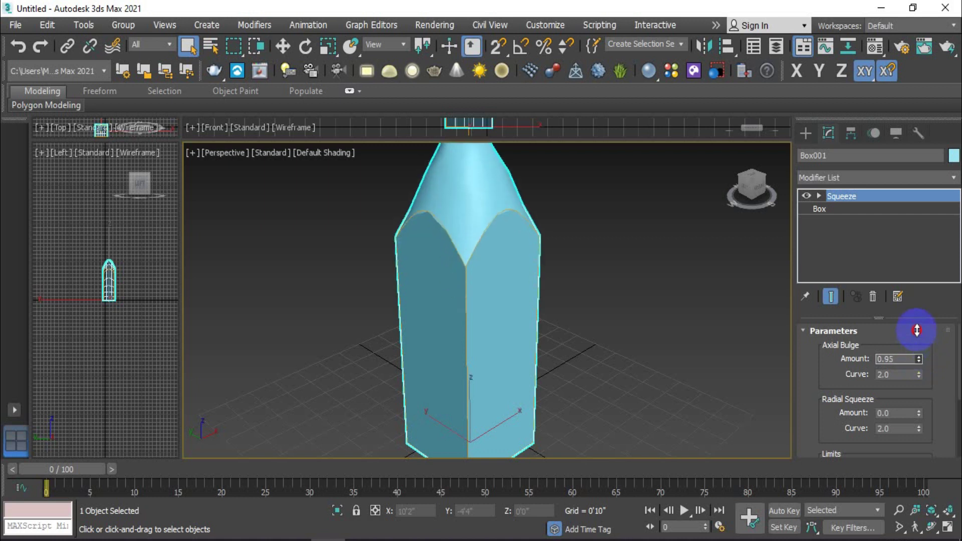
scroll(515, 247, down, 2)
mouse_move(516, 247)
middle_down()
mouse_move(494, 329)
mouse_move(460, 271)
middle_up()
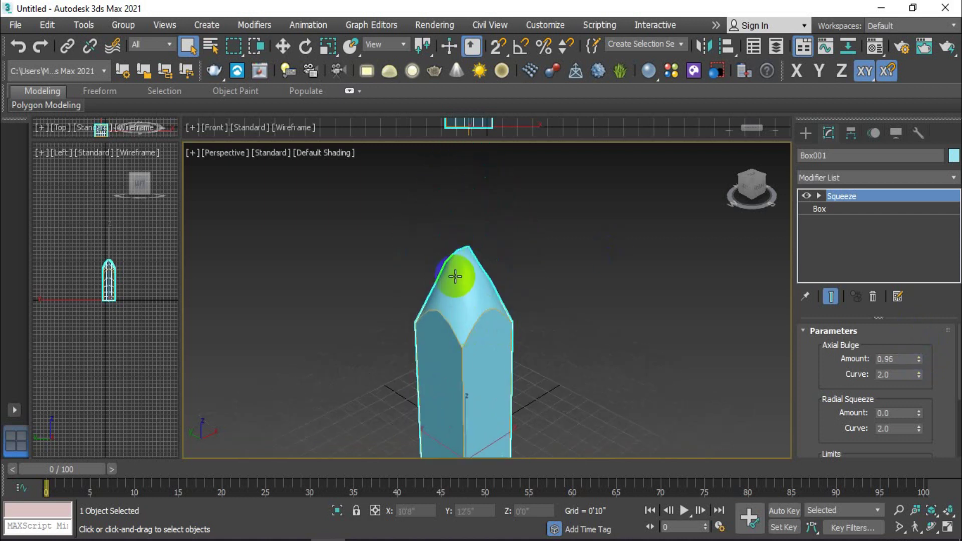
drag(922, 358, 795, 436)
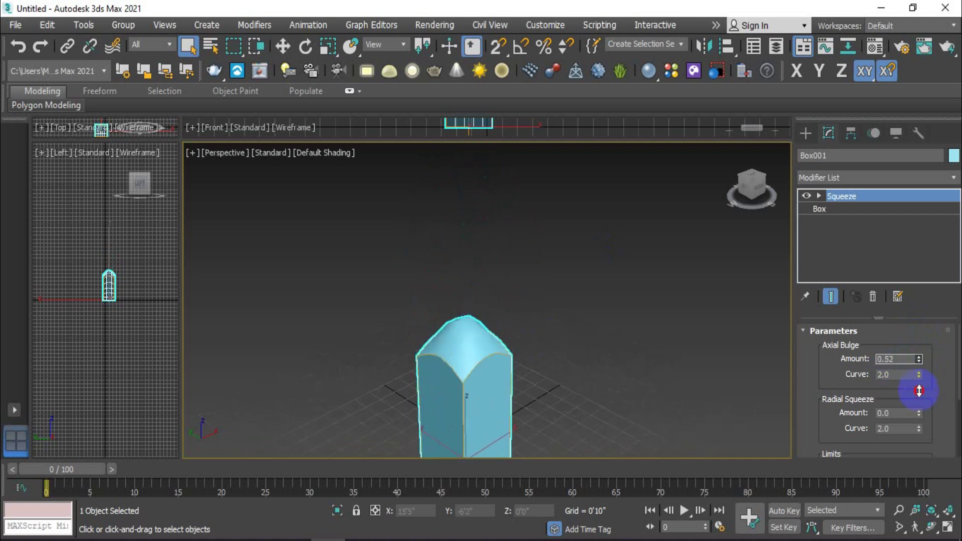
middle_drag(704, 396, 707, 333)
scroll(477, 360, up, 1)
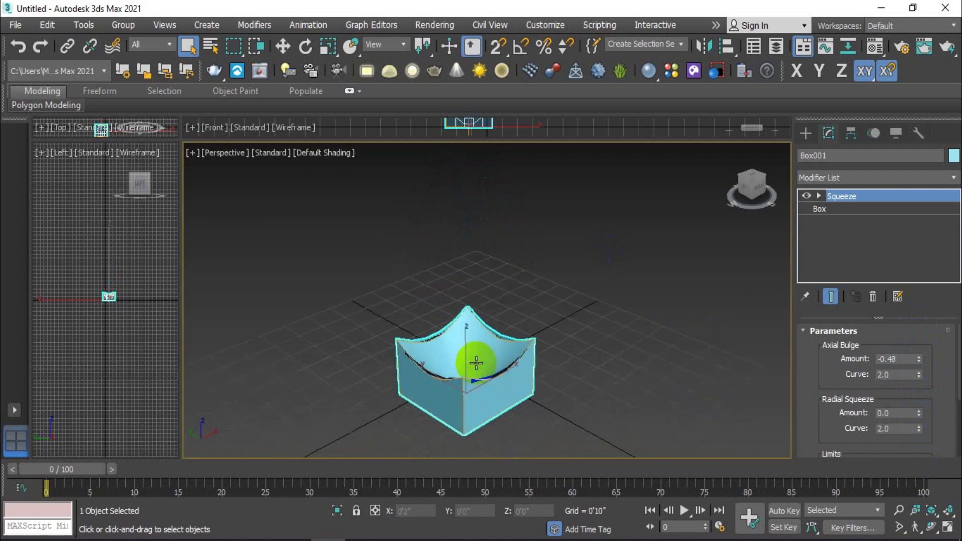
scroll(477, 365, up, 3)
scroll(477, 365, down, 2)
Try Axial Bulge 0.41, -0.61 and 0.61, then settle on 0.82
mouse_move(477, 366)
alt+middle_down()
mouse_move(490, 322)
mouse_move(477, 383)
mouse_move(444, 365)
mouse_move(420, 311)
mouse_move(429, 276)
mouse_move(485, 325)
alt+middle_up()
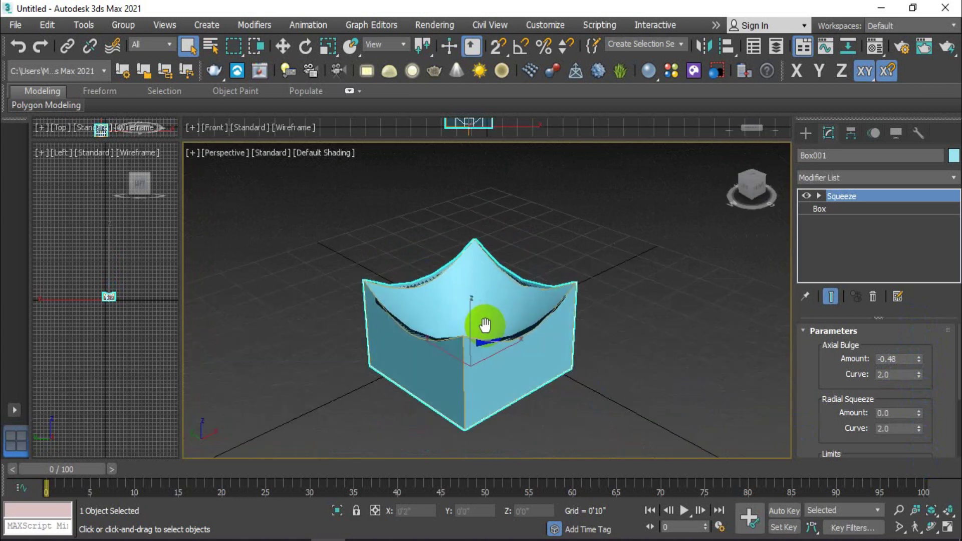
drag(920, 360, 919, 298)
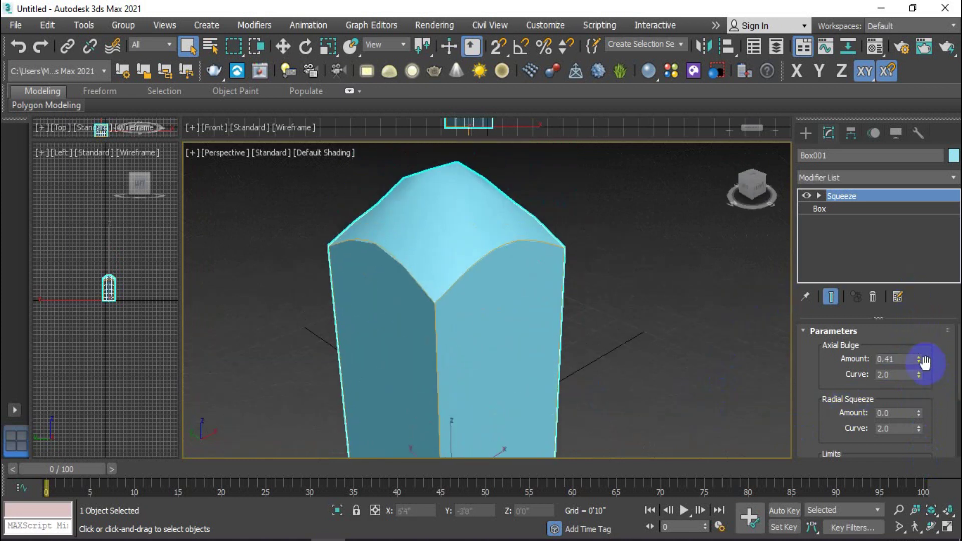
drag(922, 363, 923, 436)
alt+middle_drag(700, 400, 706, 330)
drag(918, 359, 915, 301)
scroll(580, 307, down, 5)
scroll(563, 361, down, 3)
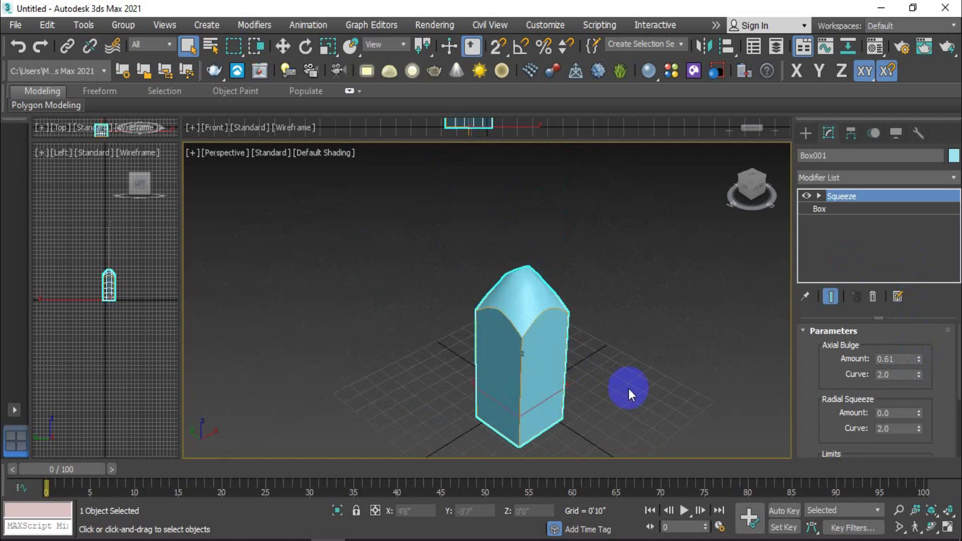
drag(916, 356, 918, 353)
mouse_move(773, 339)
alt+middle_down()
mouse_move(664, 331)
mouse_move(582, 340)
mouse_move(746, 377)
alt+middle_up()
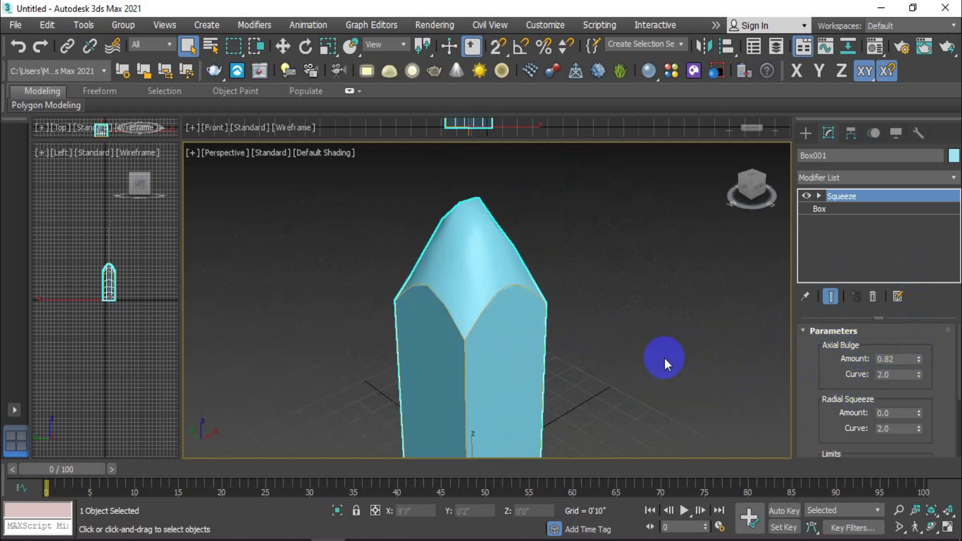
middle_drag(665, 359, 789, 376)
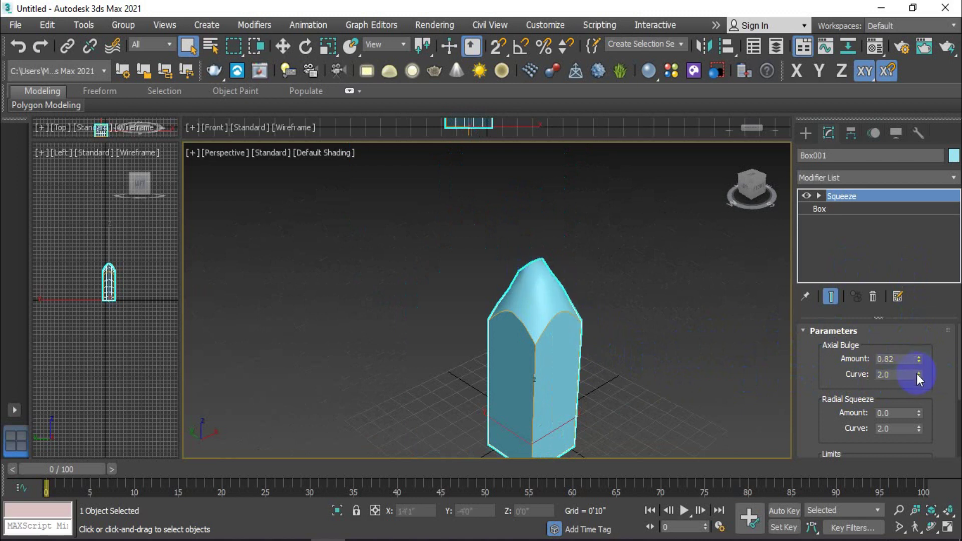
Set the Squeeze Axial Bulge curve to 1.2 and orbit to inspect the pointed tip
drag(918, 374, 886, 73)
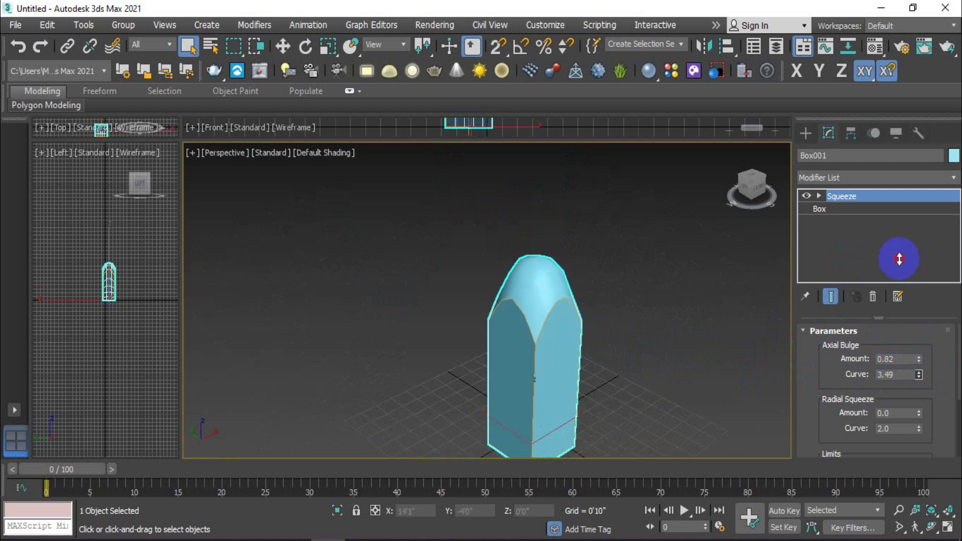
scroll(554, 269, up, 2)
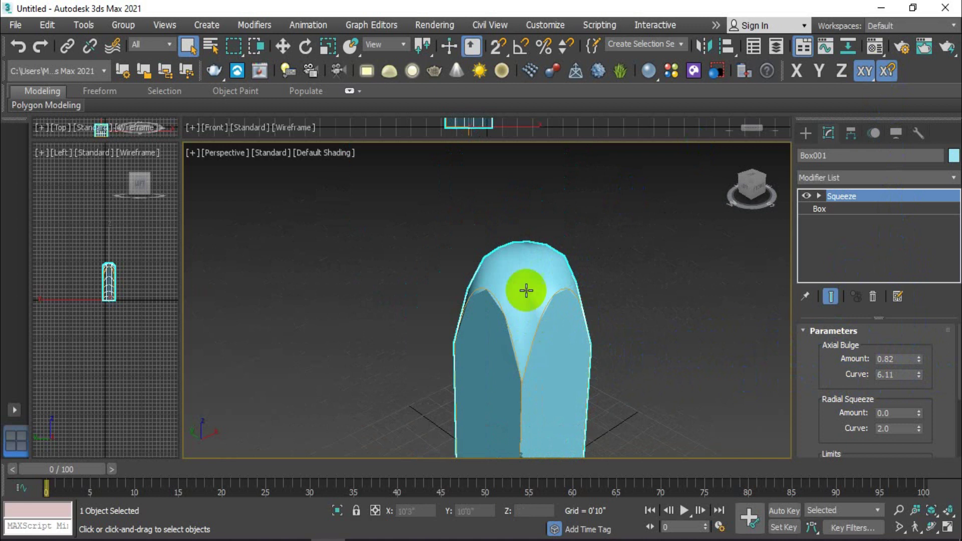
mouse_move(917, 374)
mouse_down()
mouse_move(900, 528)
mouse_move(923, 182)
mouse_up()
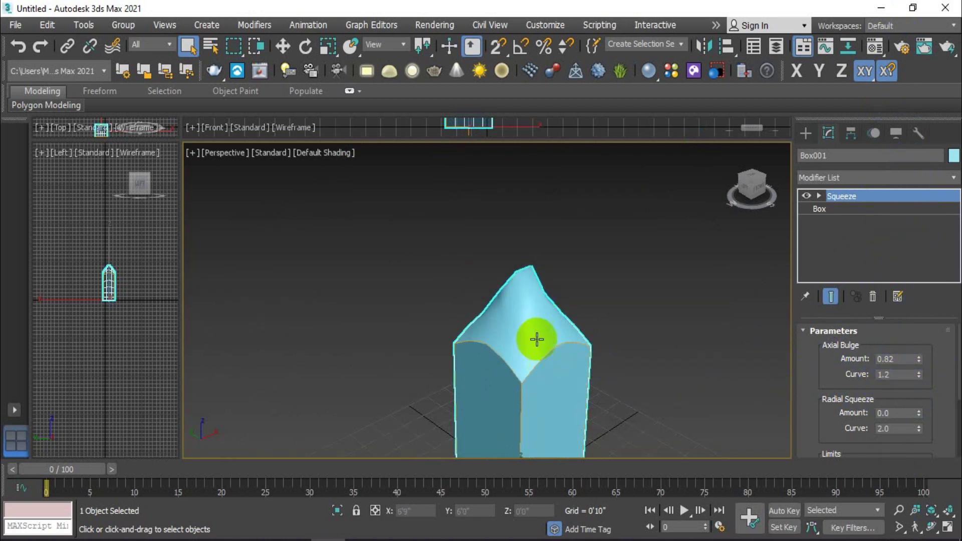
scroll(531, 343, down, 2)
mouse_move(531, 343)
middle_down()
mouse_move(573, 320)
mouse_move(467, 269)
mouse_move(444, 308)
mouse_move(526, 307)
mouse_move(543, 273)
mouse_move(643, 255)
mouse_move(560, 296)
middle_up()
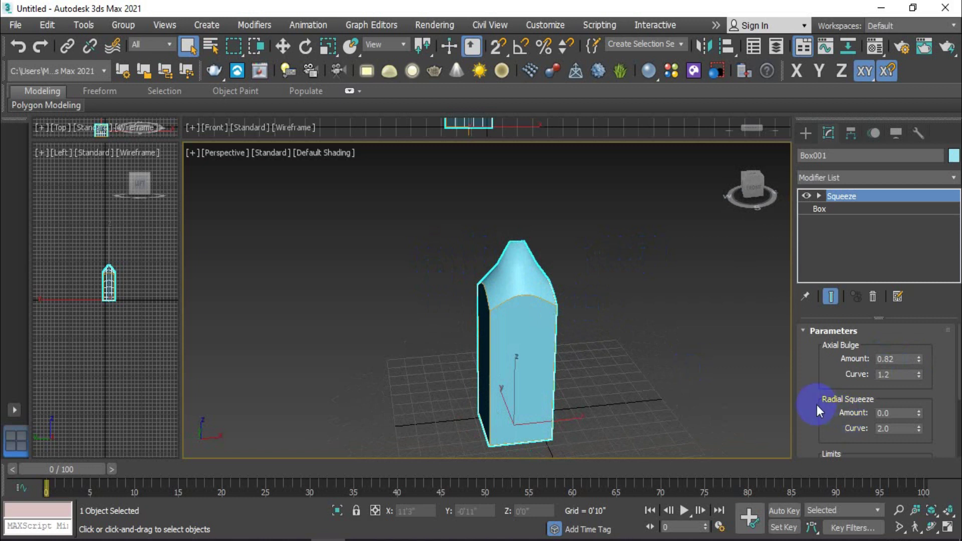
Reset Axial Bulge to zero and experiment with Radial Squeeze amount and curve values
mouse_move(920, 412)
mouse_down()
mouse_move(919, 426)
mouse_move(918, 383)
mouse_up()
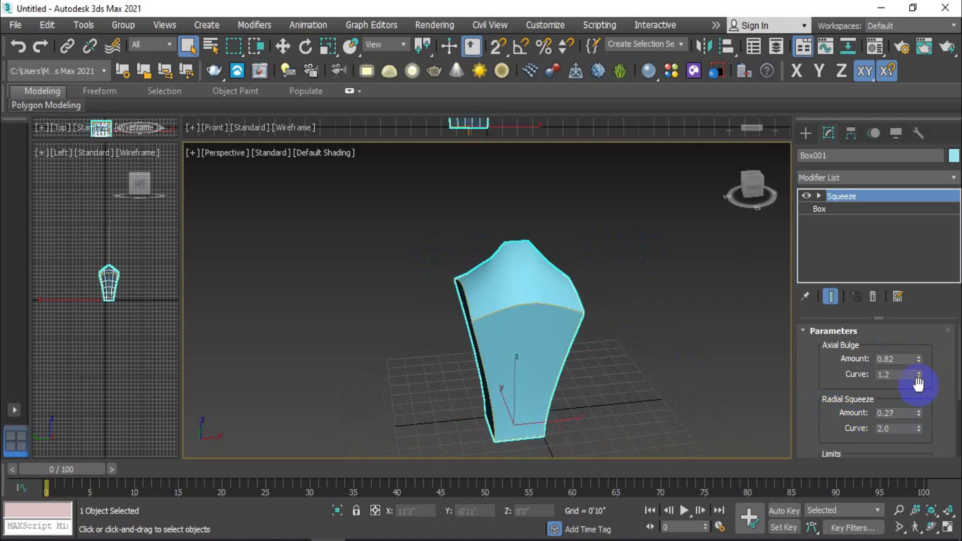
right_click(916, 359)
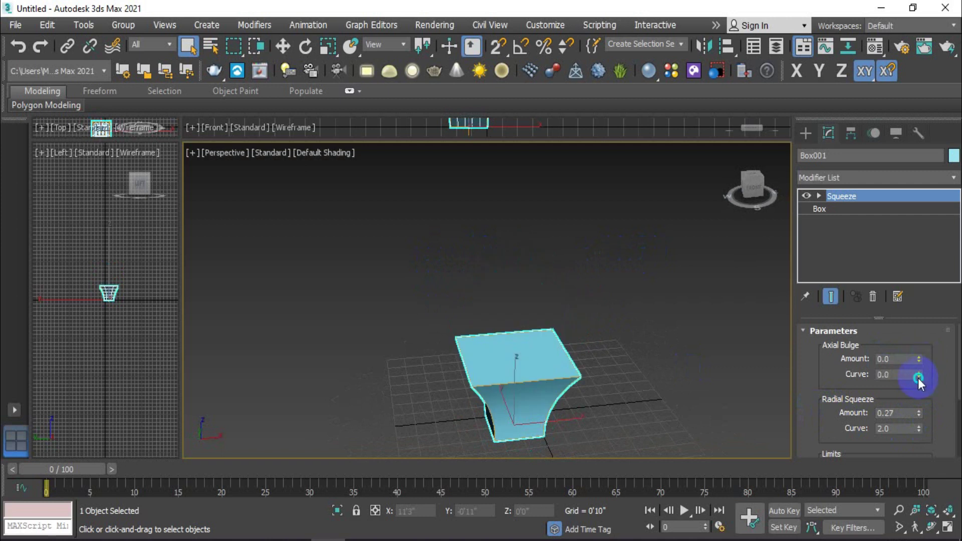
mouse_move(590, 387)
alt+middle_down()
mouse_move(547, 327)
mouse_move(545, 341)
alt+middle_up()
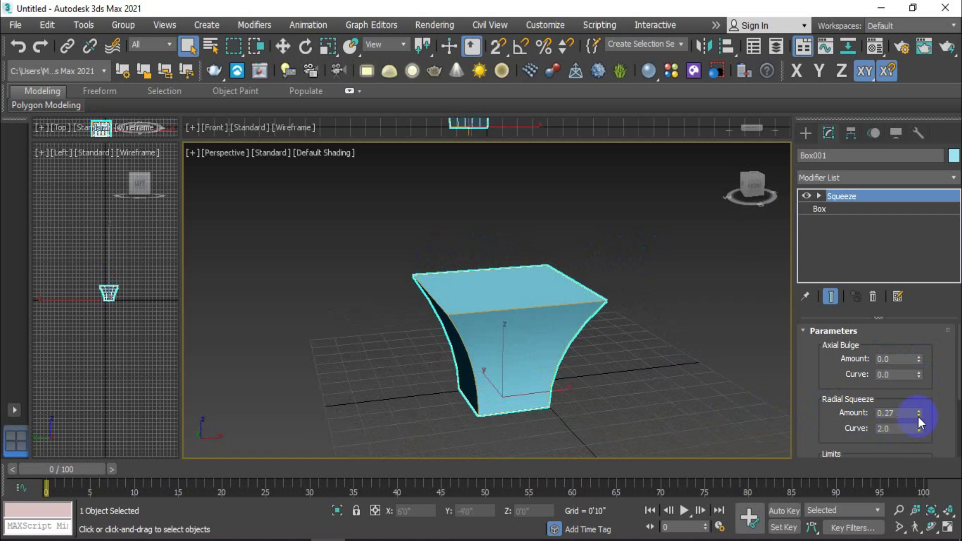
mouse_move(919, 410)
mouse_down()
mouse_move(908, 421)
mouse_move(904, 354)
mouse_move(899, 451)
mouse_up()
scroll(489, 387, up, 2)
mouse_move(554, 331)
alt+middle_down()
mouse_move(576, 441)
mouse_move(640, 343)
mouse_move(579, 302)
mouse_move(451, 286)
mouse_move(539, 315)
mouse_move(569, 357)
mouse_move(545, 340)
alt+middle_up()
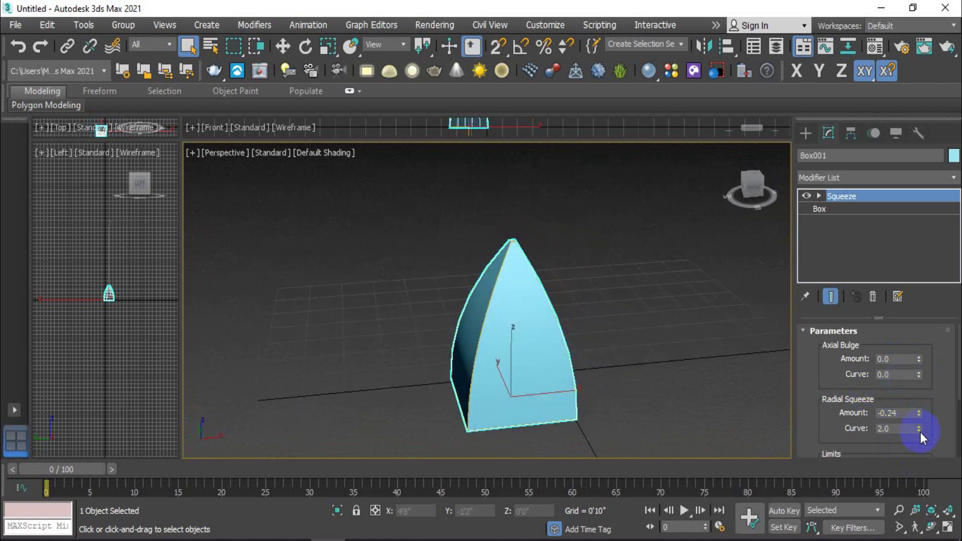
mouse_move(918, 430)
mouse_down()
mouse_move(915, 393)
mouse_move(904, 461)
mouse_up()
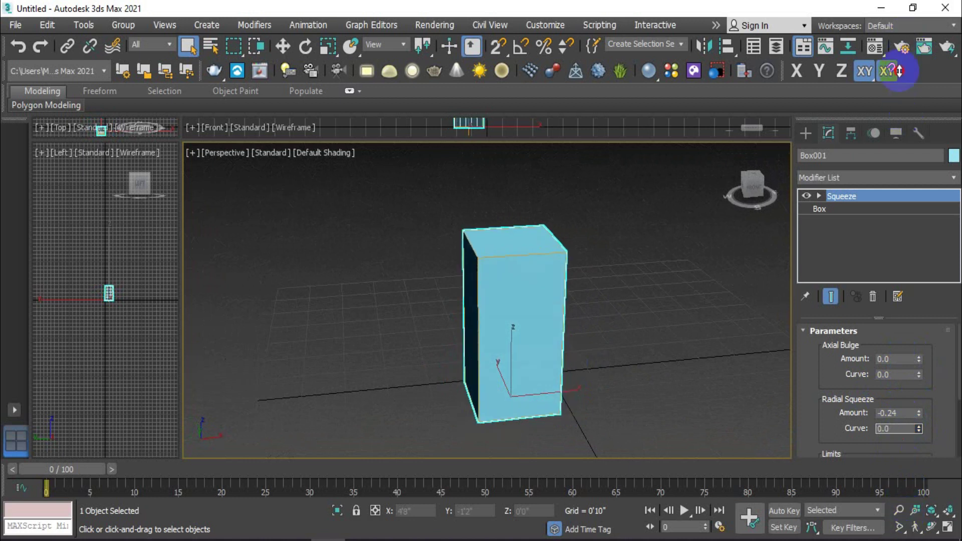
drag(898, 71, 882, 11)
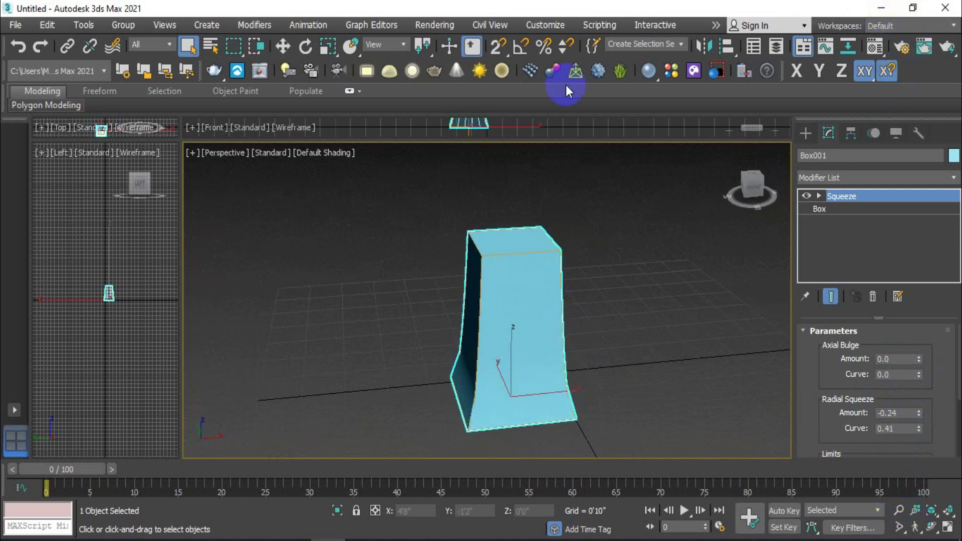
drag(917, 414, 919, 326)
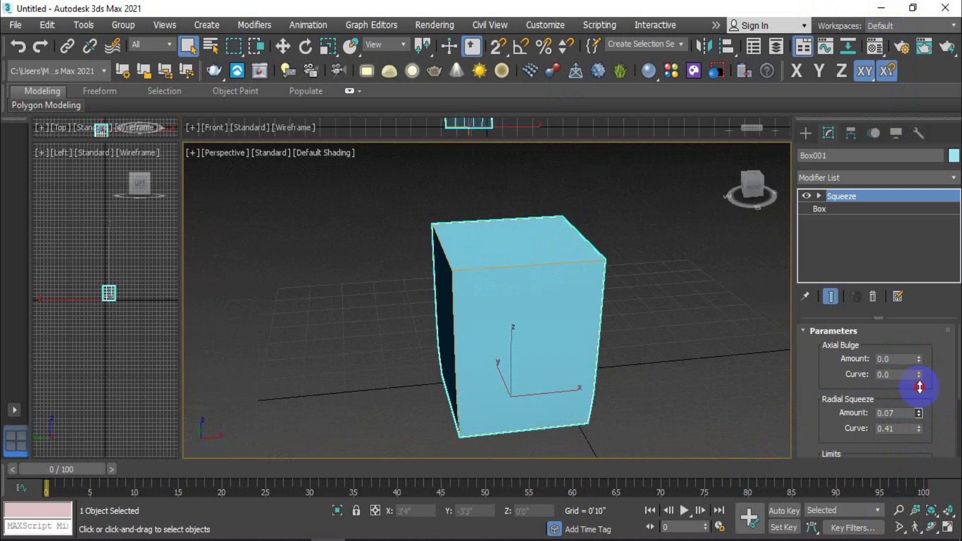
mouse_move(576, 408)
alt+middle_down()
mouse_move(483, 307)
mouse_move(500, 318)
mouse_move(468, 366)
alt+middle_up()
Settle on Radial Squeeze 2.44 with curve 1.31, inspect the funnel, then delete the box
drag(918, 429, 920, 382)
scroll(675, 349, down, 3)
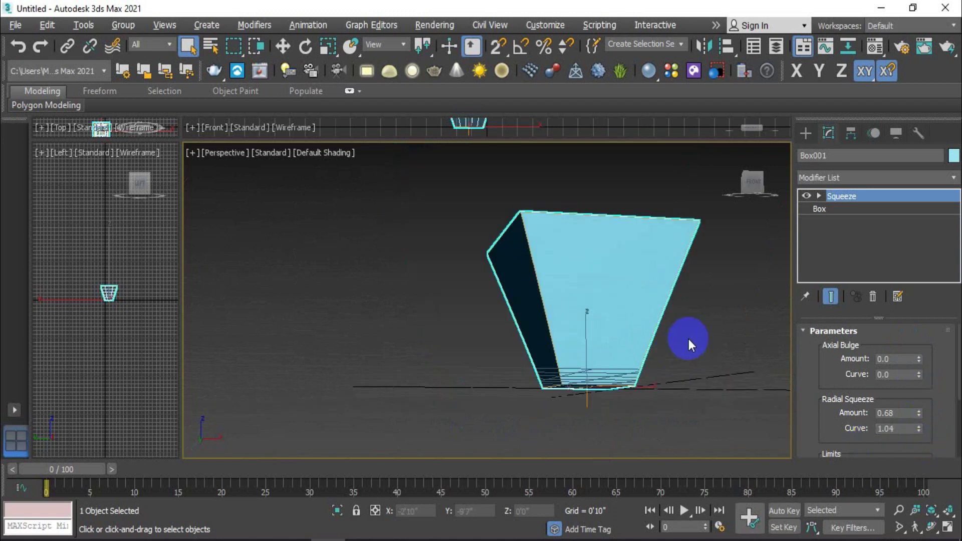
alt+middle_drag(688, 339, 671, 374)
right_click(918, 428)
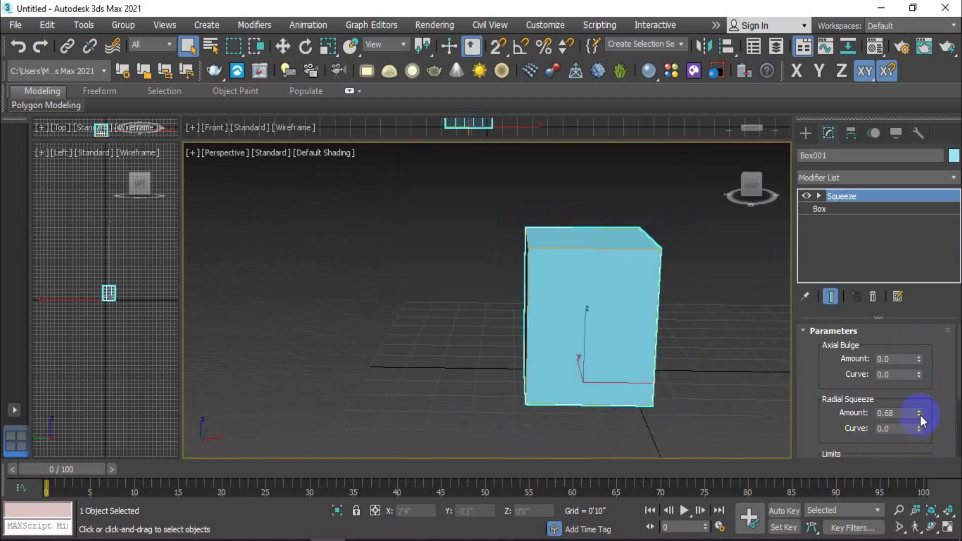
mouse_move(919, 430)
mouse_down()
mouse_move(907, 318)
mouse_move(910, 375)
mouse_move(909, 341)
mouse_up()
alt+middle_drag(620, 389, 755, 414)
mouse_move(922, 411)
mouse_down()
mouse_move(917, 238)
mouse_move(923, 345)
mouse_up()
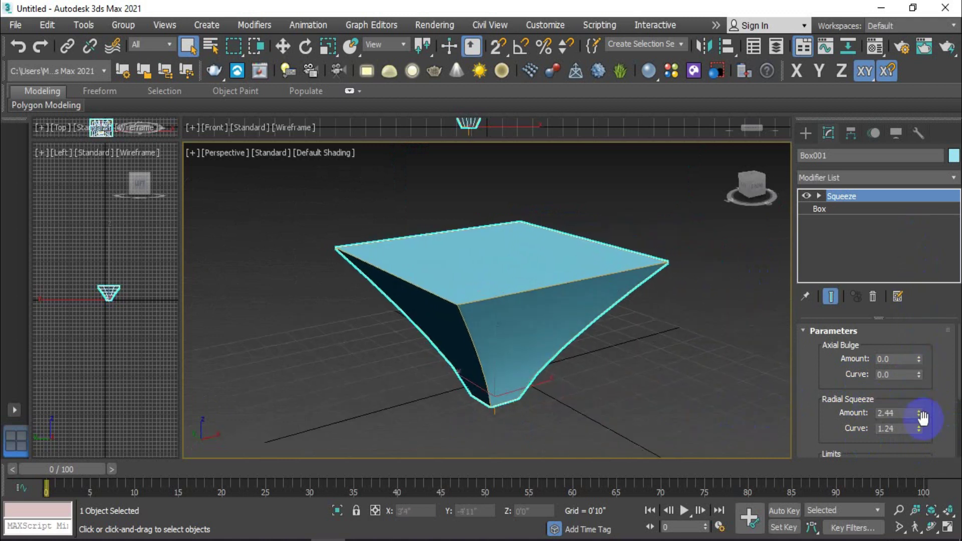
mouse_move(920, 430)
mouse_down()
mouse_move(912, 386)
mouse_move(912, 496)
mouse_move(900, 422)
mouse_up()
scroll(602, 393, down, 3)
mouse_move(615, 390)
alt+middle_down()
mouse_move(526, 339)
mouse_move(516, 344)
alt+middle_up()
scroll(850, 424, down, 3)
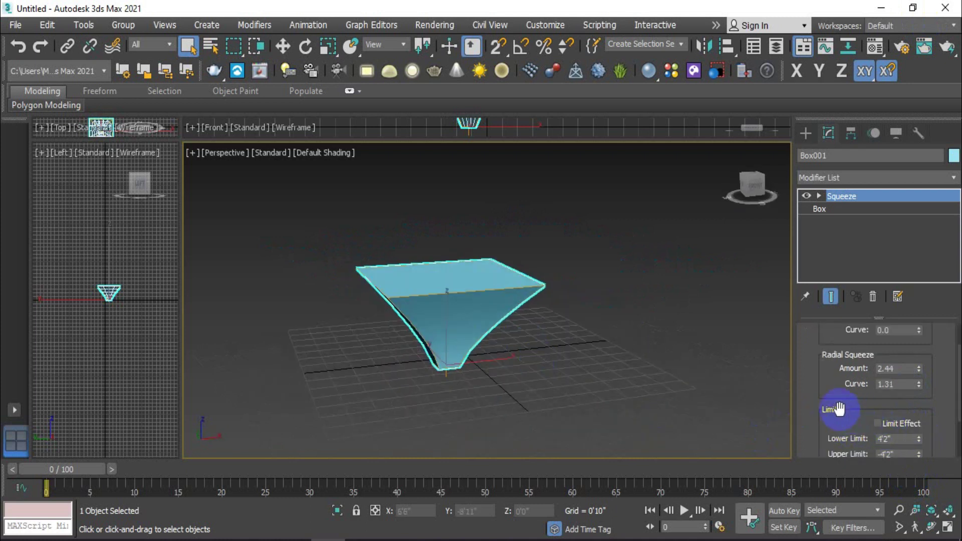
scroll(839, 408, up, 3)
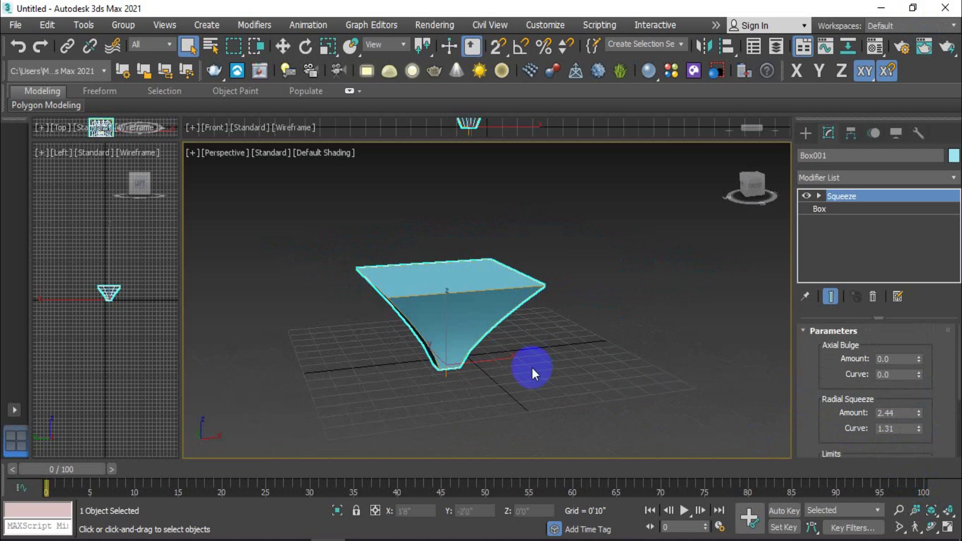
key(Delete)
Create a sphere at the centre of the grid
click(805, 133)
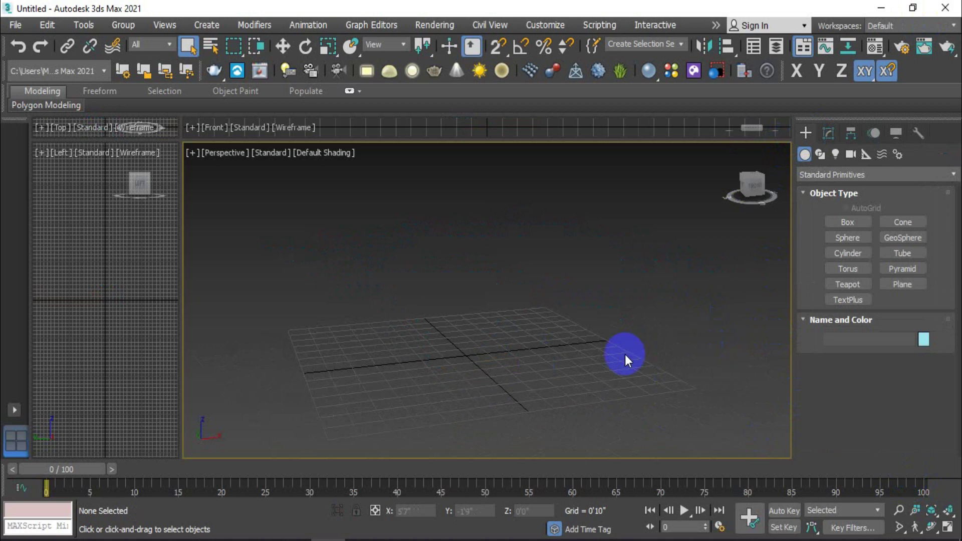
mouse_move(555, 371)
alt+middle_down()
mouse_move(559, 339)
mouse_move(525, 315)
alt+middle_up()
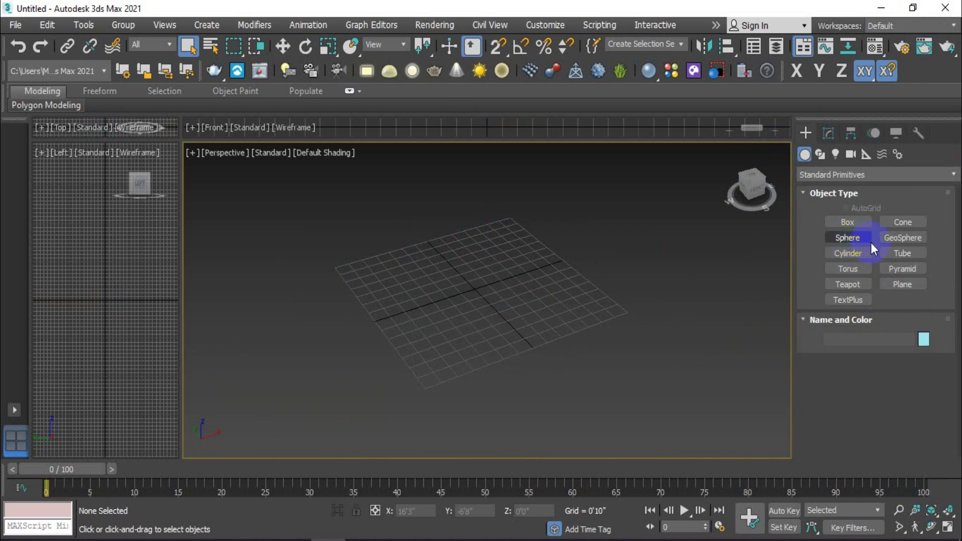
click(848, 238)
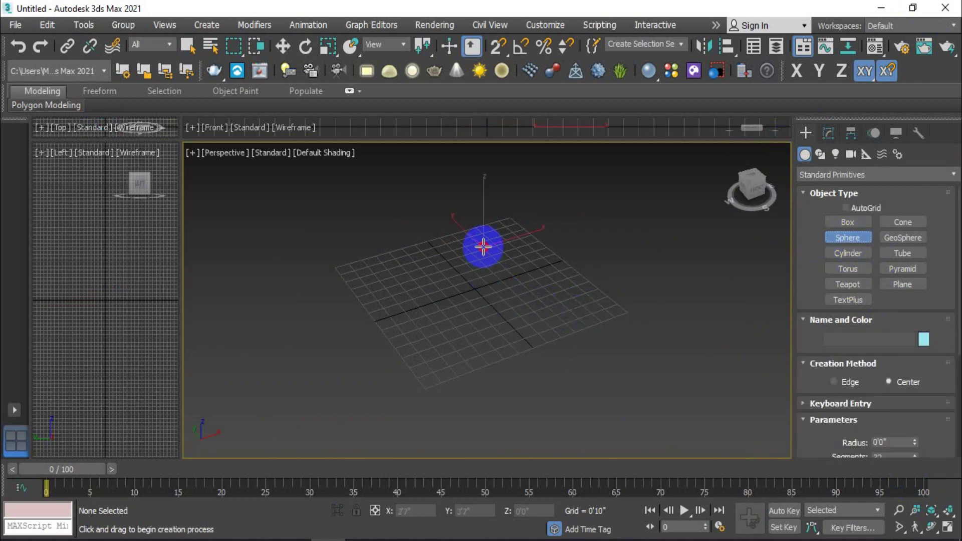
drag(483, 247, 496, 262)
alt+middle_drag(502, 294, 517, 258)
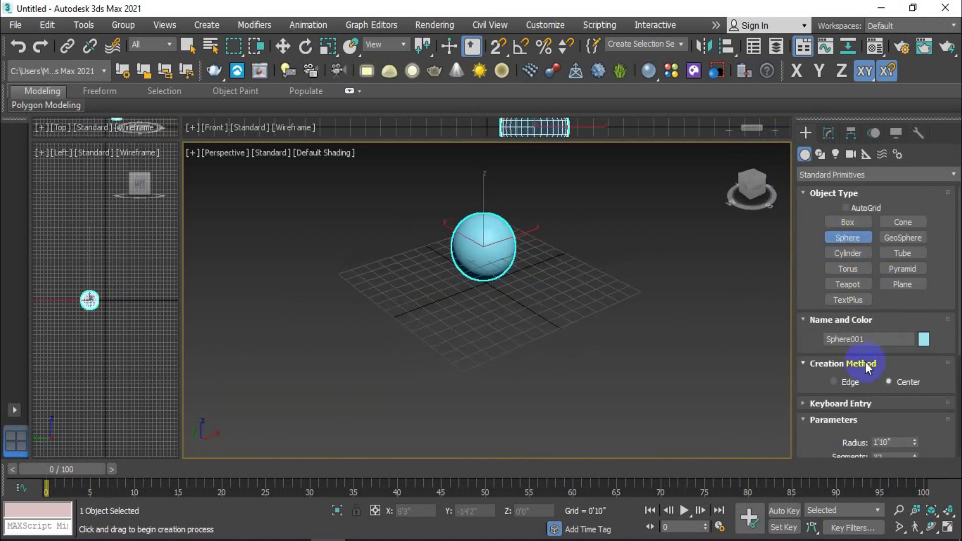
Draw a large plane across the scene and move it under the sphere
click(907, 282)
mouse_move(451, 348)
alt+middle_down()
mouse_move(490, 381)
mouse_move(478, 256)
mouse_move(424, 208)
alt+middle_up()
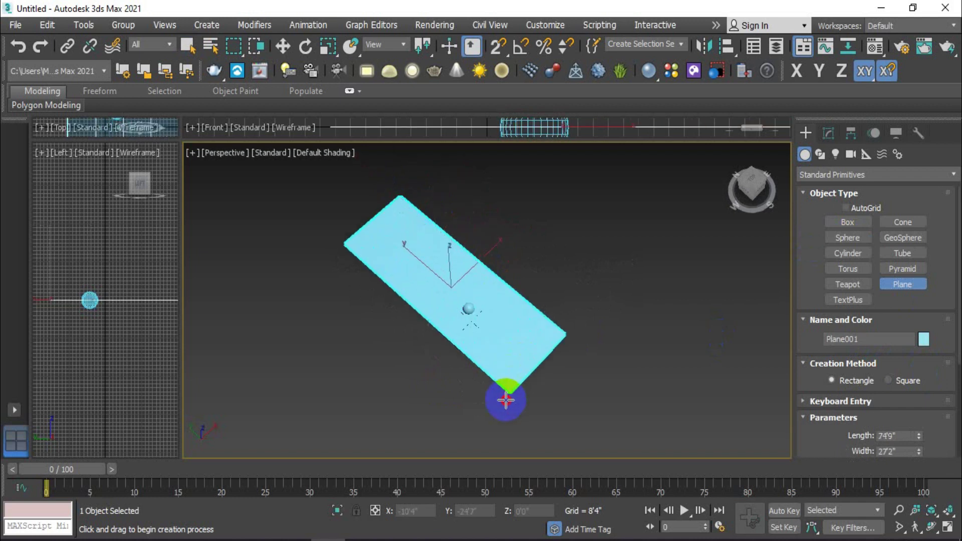
drag(447, 241, 503, 348)
middle_drag(503, 348, 552, 329)
scroll(521, 335, up, 3)
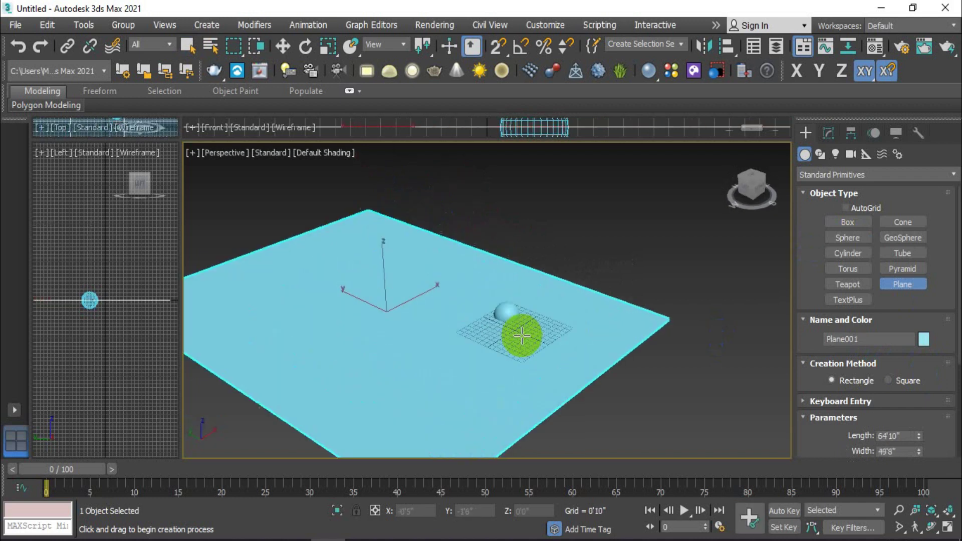
click(283, 46)
mouse_move(360, 296)
mouse_down()
mouse_move(417, 336)
mouse_move(537, 300)
mouse_up()
scroll(489, 326, up, 3)
Raise the sphere on Z to about 7'11", high above the plane
click(516, 296)
mouse_move(516, 297)
alt+middle_down()
mouse_move(524, 268)
mouse_move(521, 300)
alt+middle_up()
mouse_move(484, 281)
mouse_down()
mouse_move(575, 300)
mouse_move(502, 318)
mouse_up()
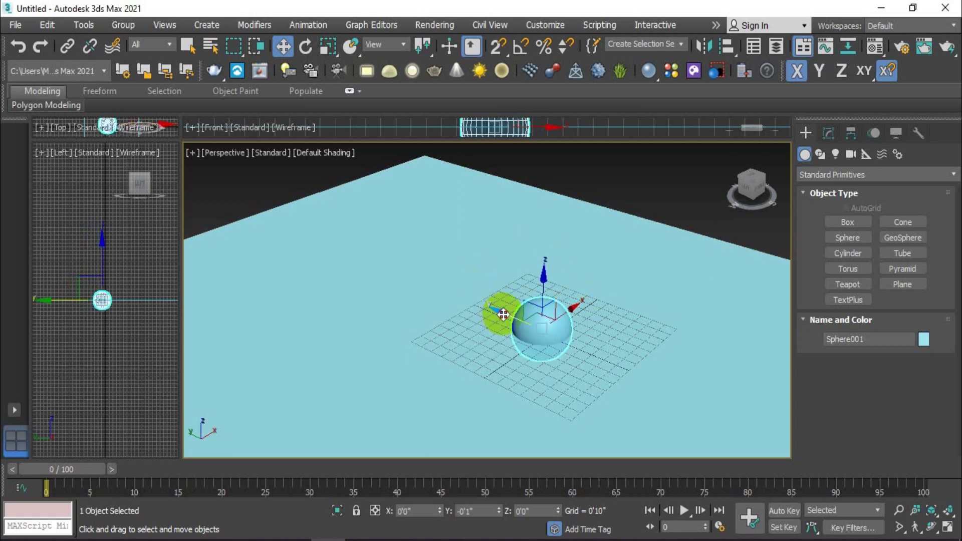
mouse_move(566, 286)
mouse_down()
mouse_move(556, 288)
mouse_move(555, 170)
mouse_up()
mouse_move(556, 170)
alt+middle_down()
mouse_move(567, 283)
mouse_move(604, 261)
alt+middle_up()
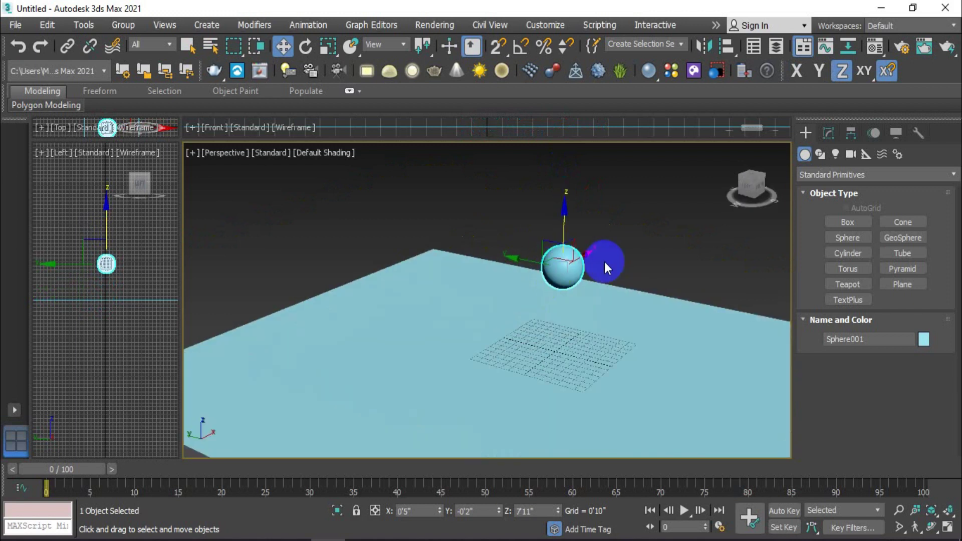
Change the sphere's object colour to red
click(925, 340)
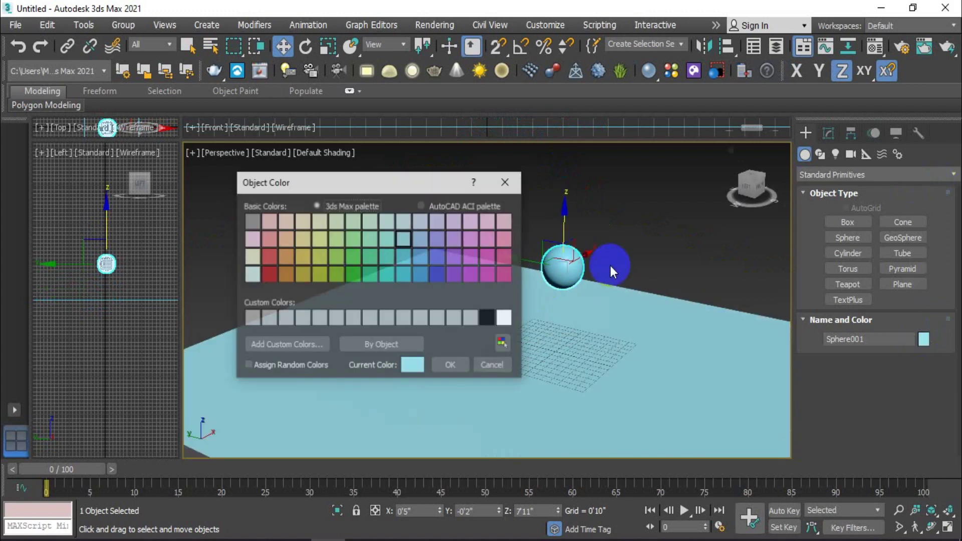
click(450, 365)
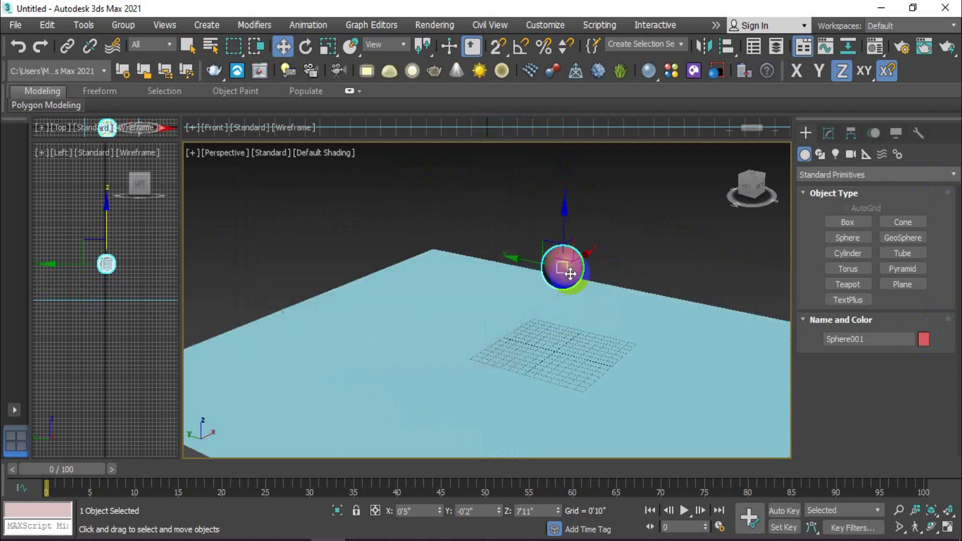
click(633, 253)
mouse_move(633, 253)
alt+middle_down()
mouse_move(630, 216)
mouse_move(640, 275)
mouse_move(651, 248)
mouse_move(671, 252)
alt+middle_up()
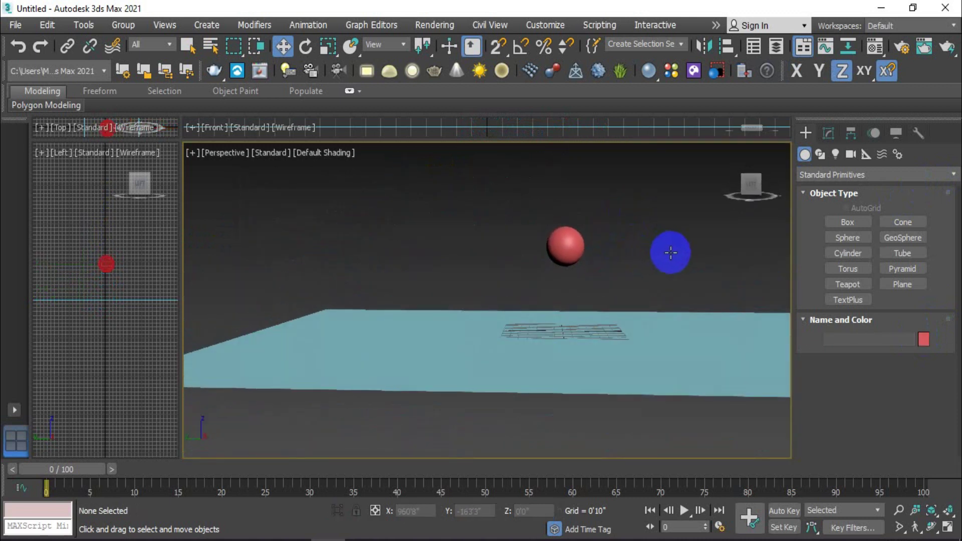
Set the sphere's radius to 2'6" in the Modify panel
click(576, 241)
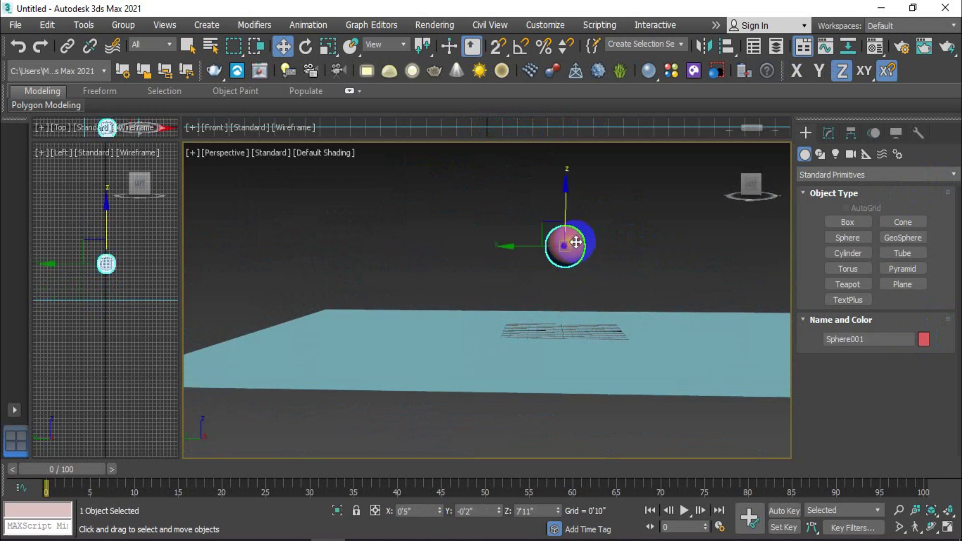
click(830, 133)
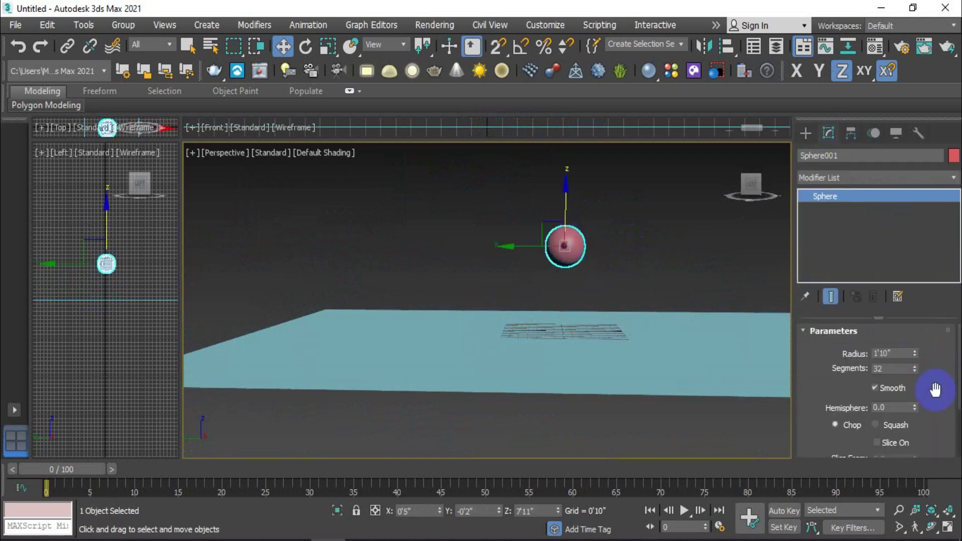
mouse_move(915, 354)
mouse_down()
mouse_move(917, 332)
mouse_move(897, 331)
mouse_up()
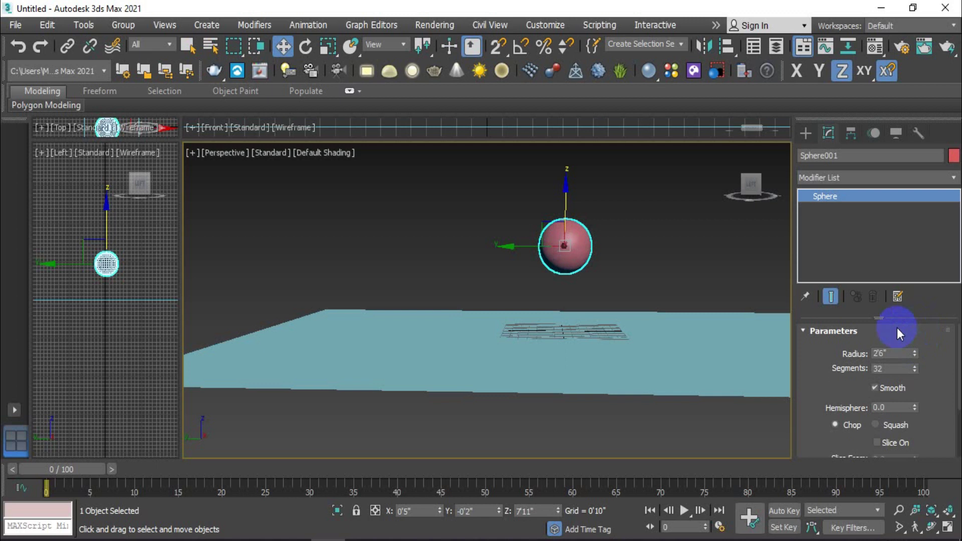
click(627, 284)
middle_drag(621, 264, 522, 254)
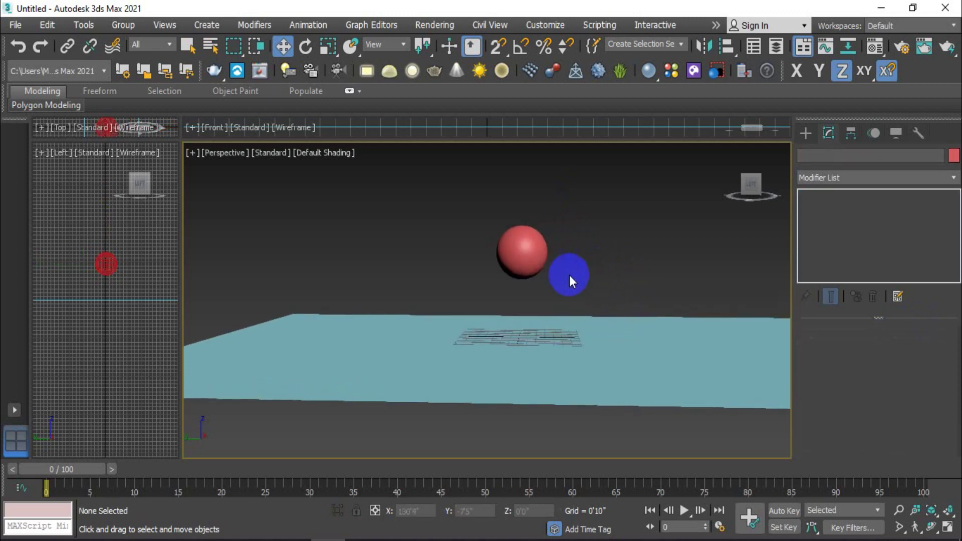
Reselect Sphere001 and scroll the Modifier List down toward Stretch
click(522, 255)
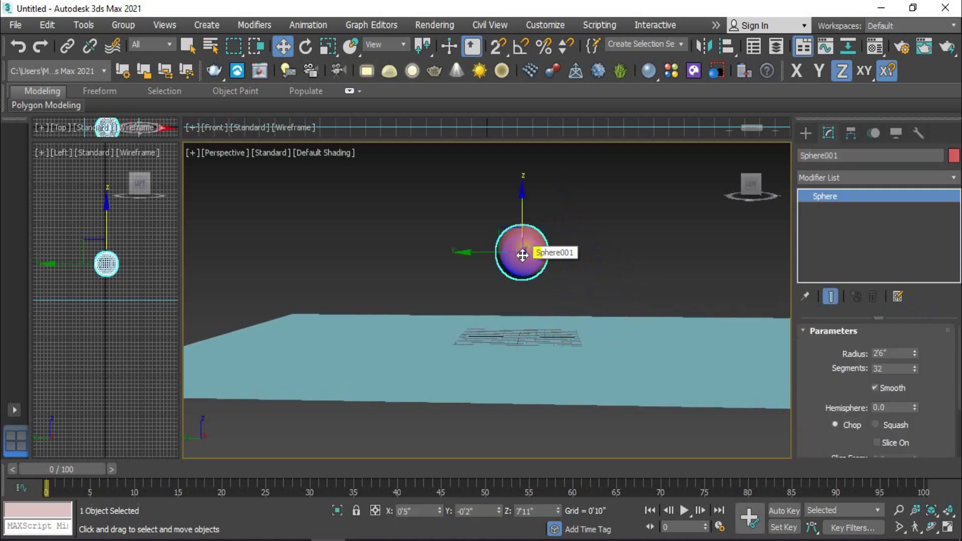
click(885, 178)
scroll(859, 341, down, 1)
scroll(860, 376, down, 5)
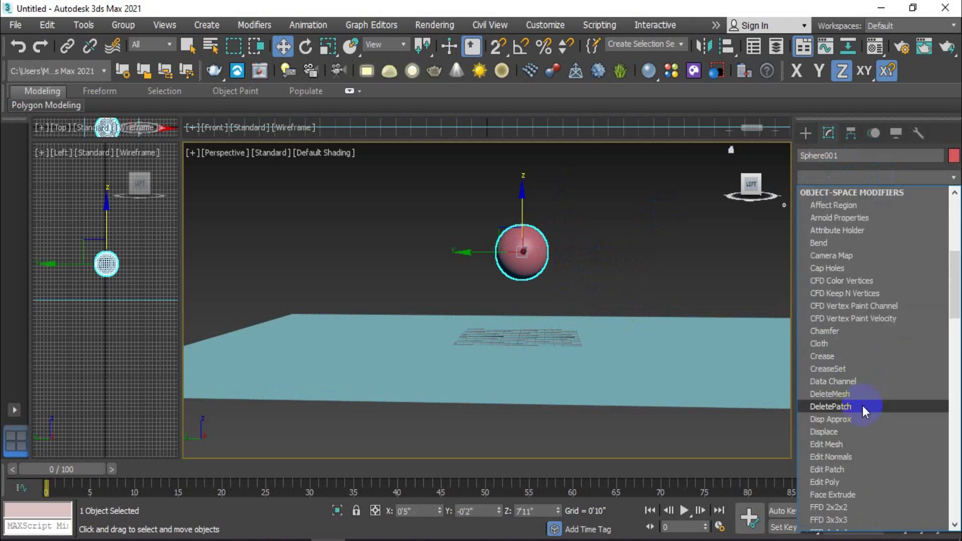
scroll(852, 436, down, 5)
scroll(839, 468, down, 5)
scroll(835, 483, down, 1)
scroll(835, 482, down, 4)
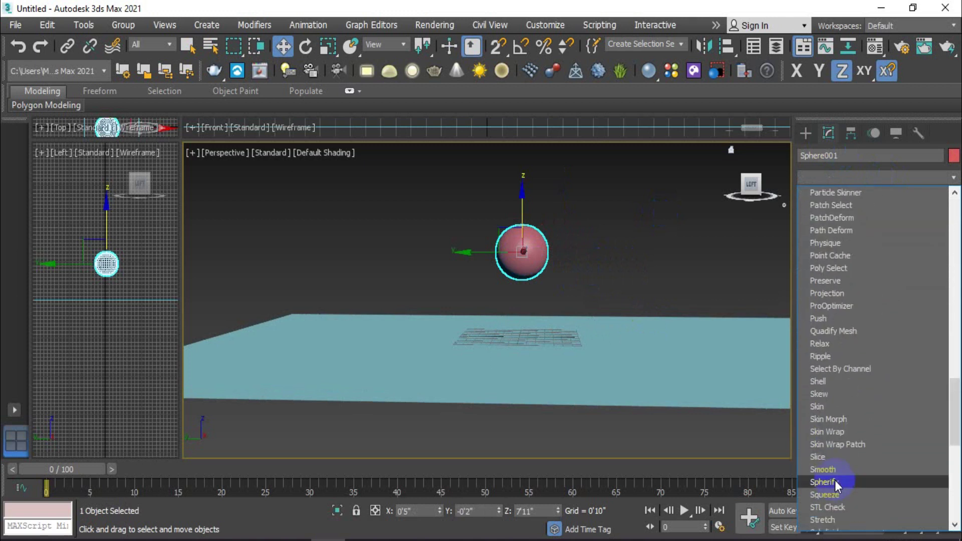
scroll(843, 480, down, 1)
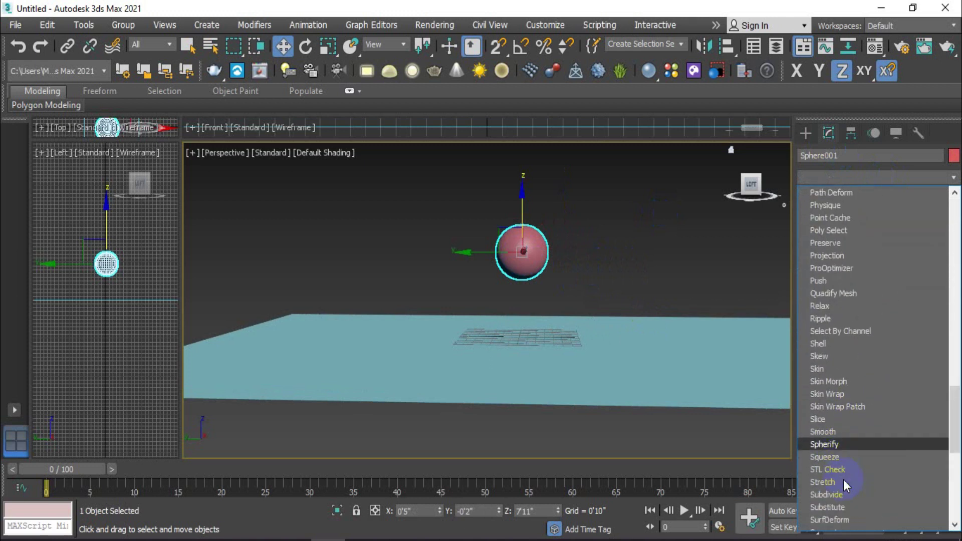
Add a Stretch modifier, test stretch 1.1 and amplify values, then reset both to 0
click(832, 481)
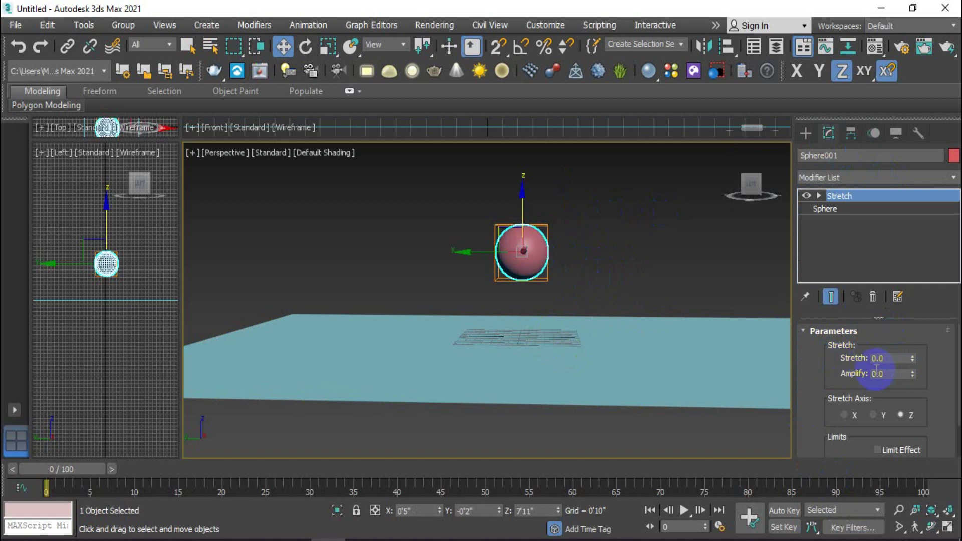
mouse_move(912, 358)
mouse_down()
mouse_move(910, 345)
mouse_move(906, 352)
mouse_up()
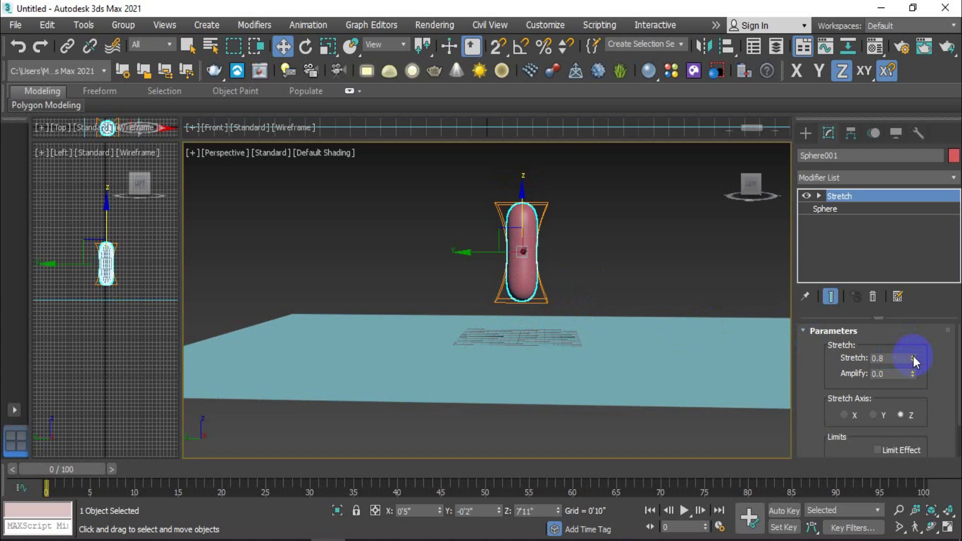
mouse_move(912, 358)
mouse_down()
mouse_move(912, 343)
mouse_move(944, 419)
mouse_move(919, 370)
mouse_move(924, 377)
mouse_up()
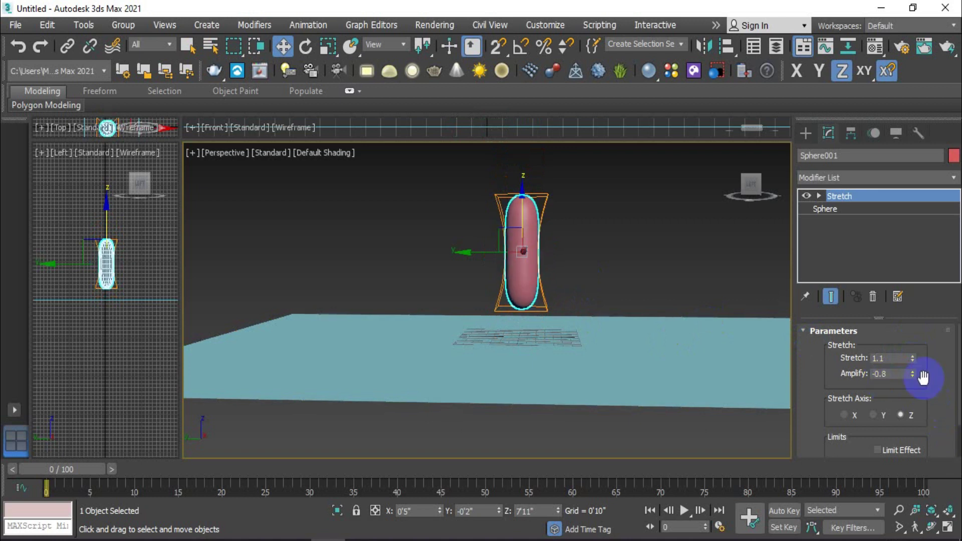
mouse_move(914, 374)
mouse_down()
mouse_move(912, 365)
mouse_move(920, 391)
mouse_move(913, 358)
mouse_move(916, 377)
mouse_up()
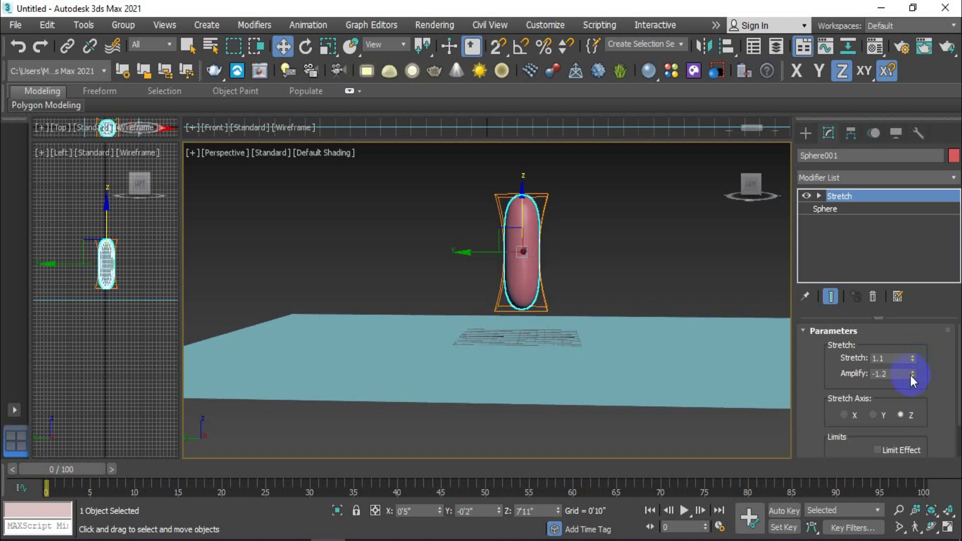
right_click(910, 375)
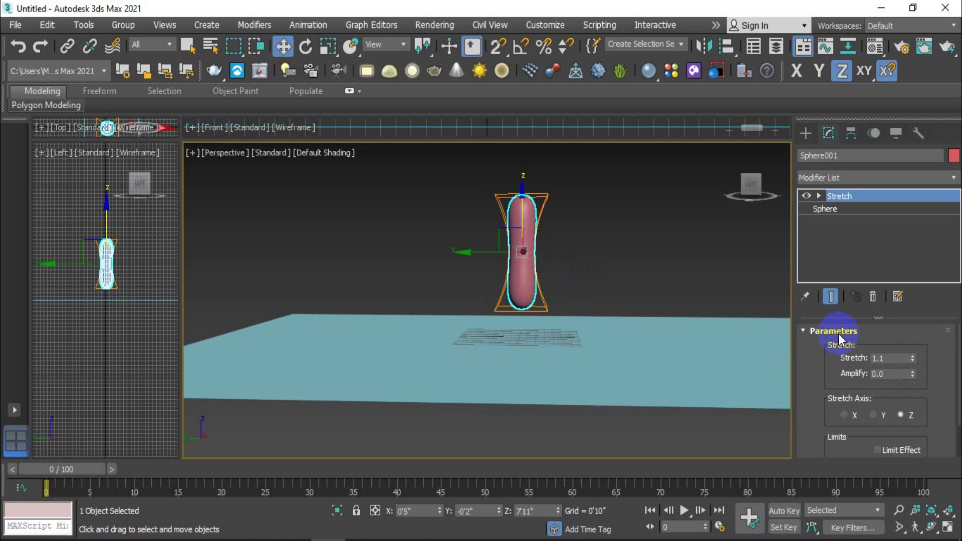
right_click(912, 359)
mouse_move(548, 283)
middle_down()
mouse_move(570, 279)
mouse_move(580, 296)
middle_up()
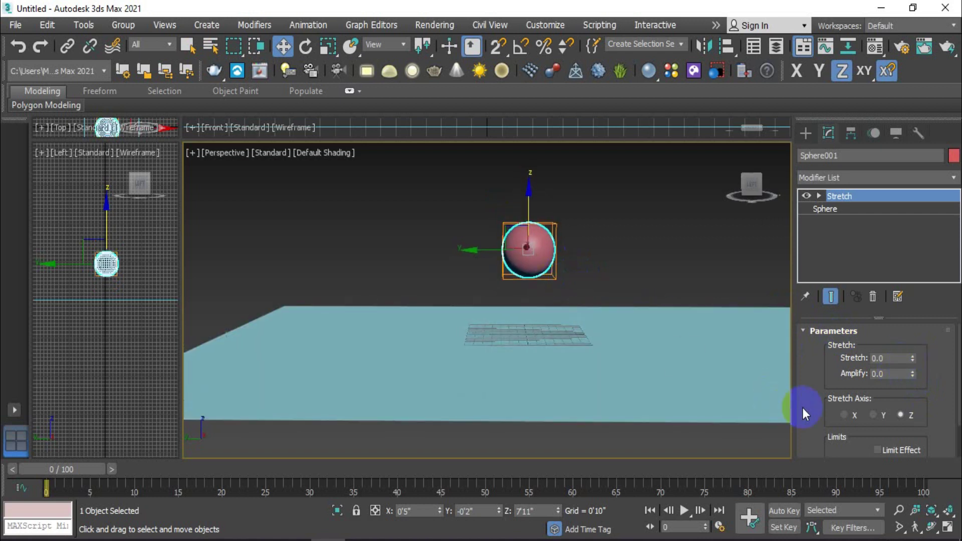
Stretch the sphere along the X axis, raising Stretch from 2.4 to 4.3
click(900, 416)
click(885, 360)
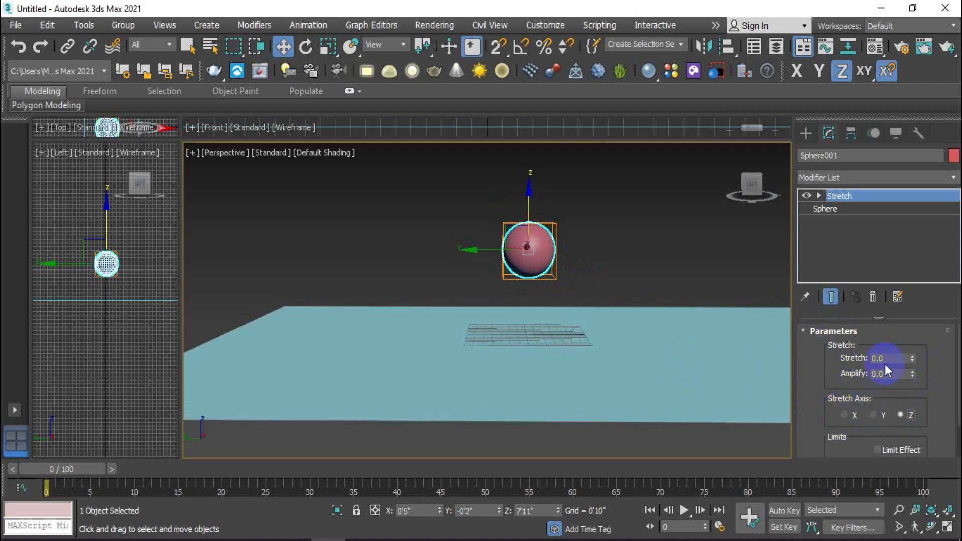
click(846, 414)
drag(912, 359, 906, 322)
mouse_move(483, 326)
alt+middle_down()
mouse_move(584, 333)
mouse_move(526, 333)
mouse_move(736, 366)
mouse_move(672, 311)
mouse_move(575, 311)
mouse_move(584, 313)
alt+middle_up()
Compare the Y axis, then set the Stretch axis to Z for a tall column
click(873, 415)
click(496, 249)
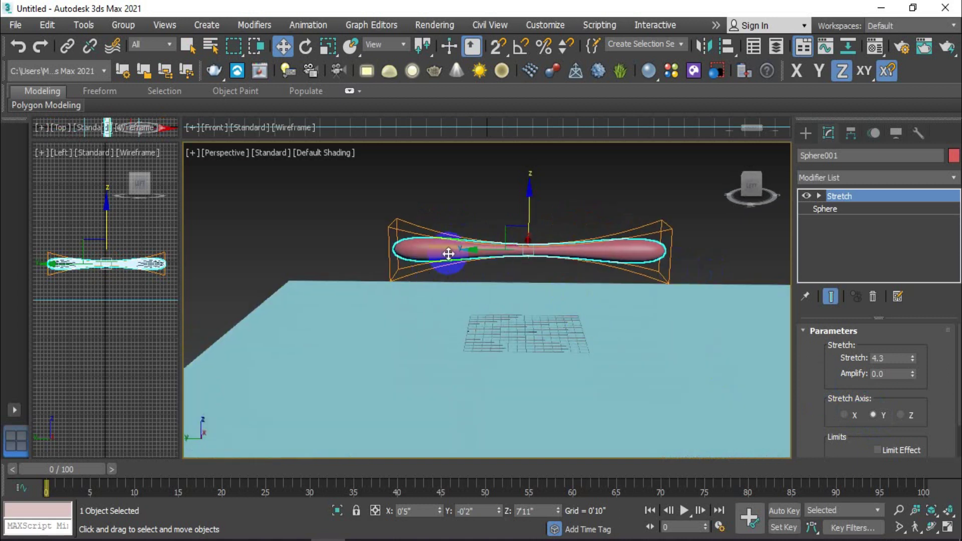
mouse_move(543, 269)
alt+middle_down()
mouse_move(639, 268)
mouse_move(407, 266)
mouse_move(429, 258)
mouse_move(582, 264)
mouse_move(530, 269)
mouse_move(527, 253)
alt+middle_up()
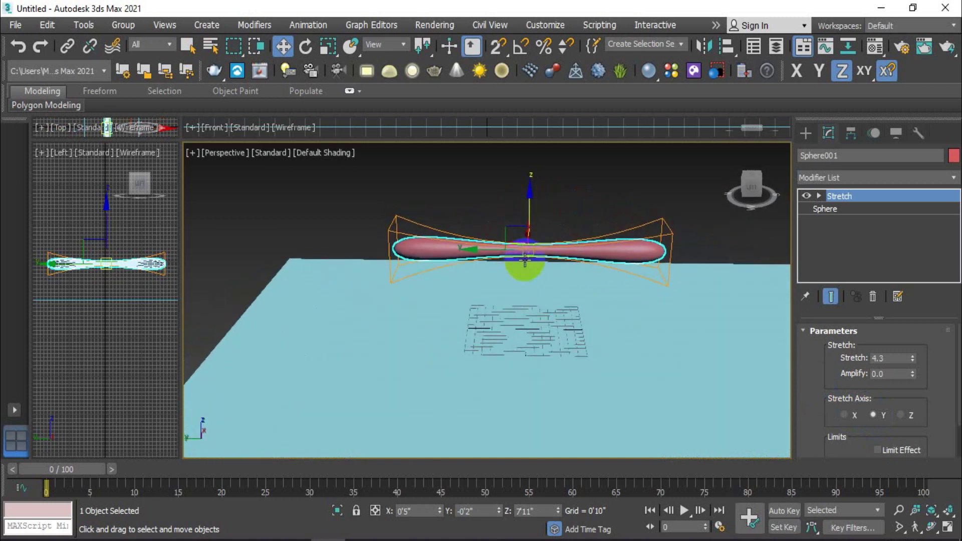
click(900, 416)
scroll(644, 314, down, 2)
scroll(629, 302, up, 2)
scroll(630, 303, down, 2)
scroll(630, 304, up, 1)
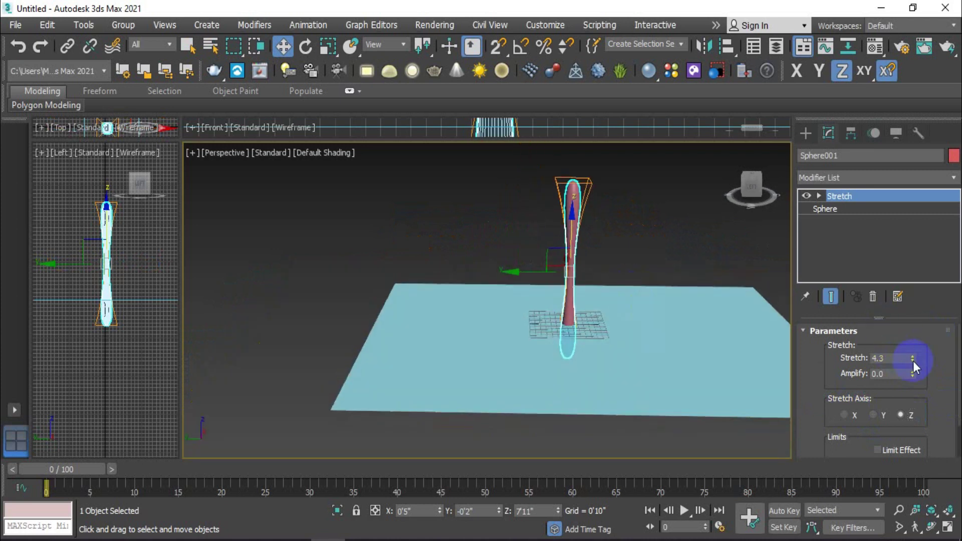
Reset the sphere's Stretch amount to 0 so it is round again
right_click(912, 359)
mouse_move(620, 337)
alt+middle_down()
mouse_move(564, 300)
mouse_move(599, 296)
mouse_move(580, 294)
alt+middle_up()
scroll(113, 300, up, 3)
scroll(110, 277, up, 1)
middle_drag(112, 260, 123, 293)
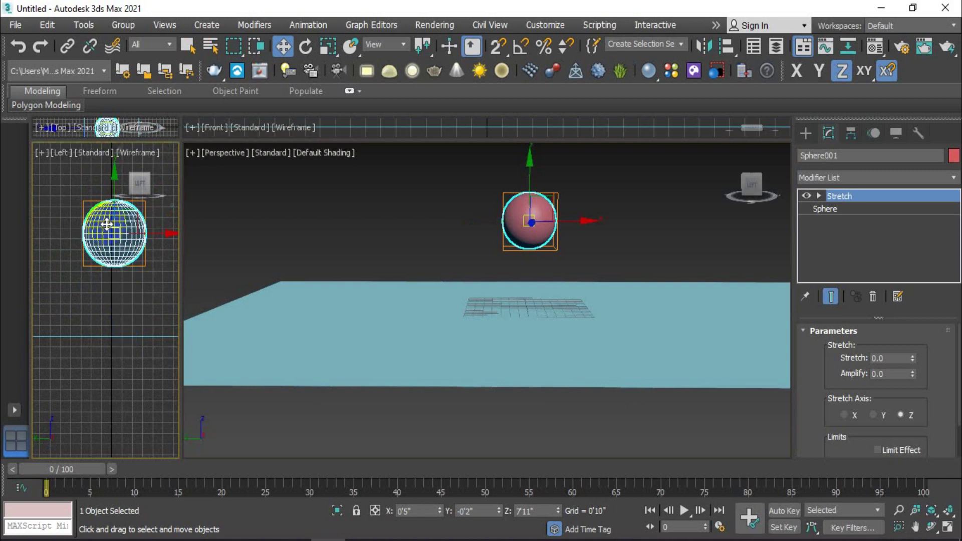
Reselect Sphere001 and raise it on Z to about 10'6" above the plane
click(103, 336)
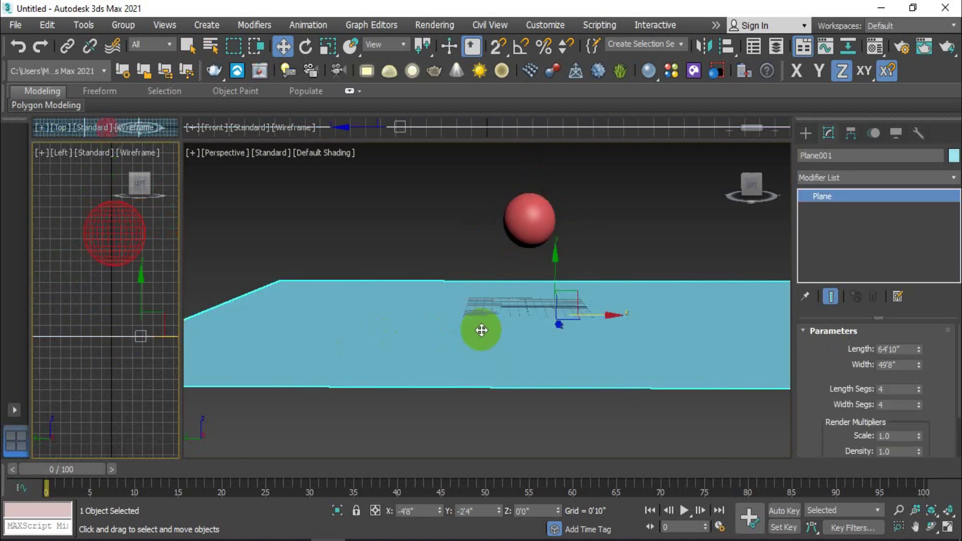
right_click(614, 244)
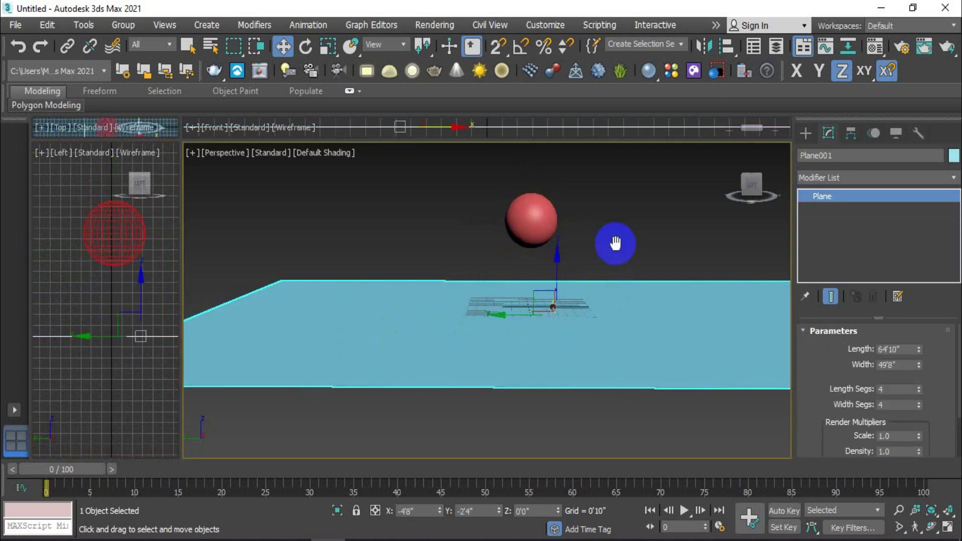
click(552, 219)
mouse_move(538, 288)
middle_down()
mouse_move(577, 219)
mouse_move(575, 260)
middle_up()
drag(527, 213, 528, 184)
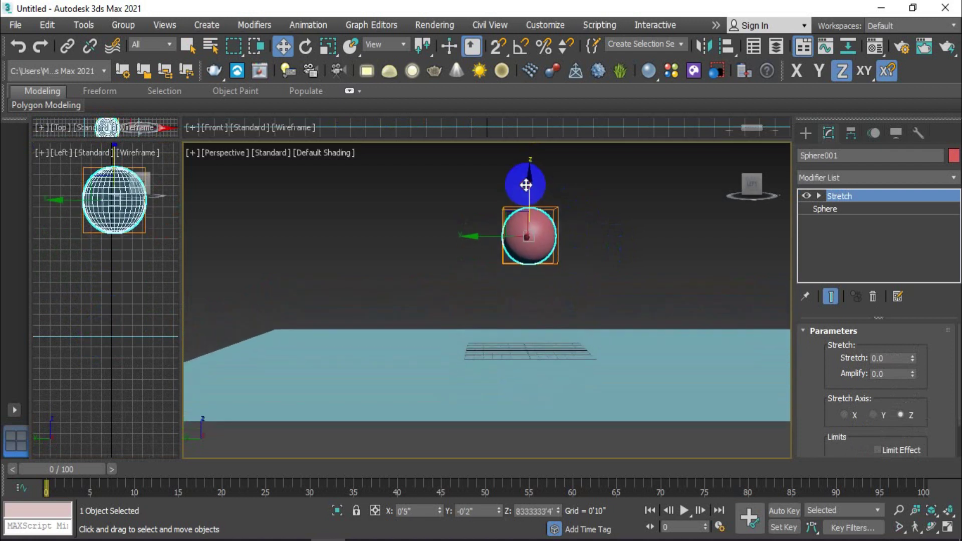
With Auto Key on, key the sphere lowering at frame 10 and landing on the plane at frame 20
click(784, 511)
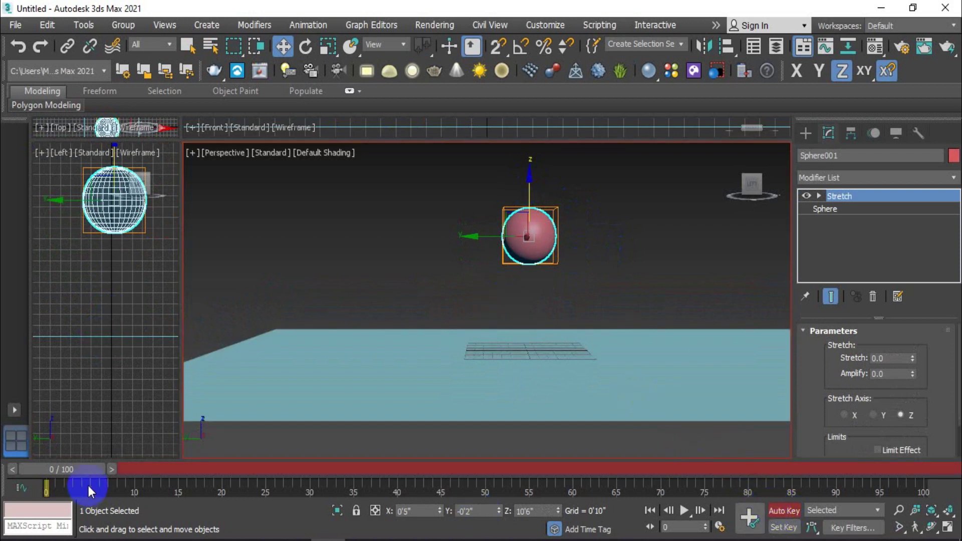
drag(65, 469, 146, 475)
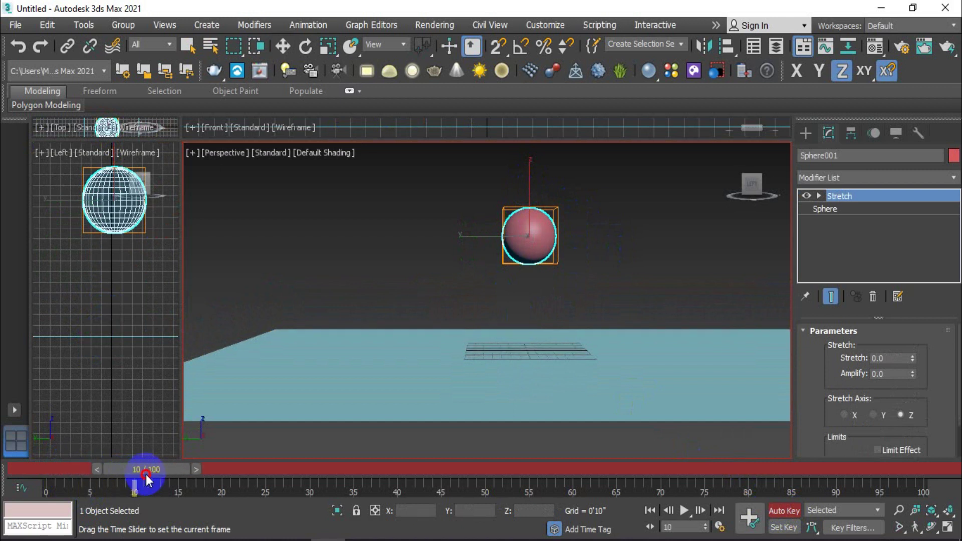
key(w)
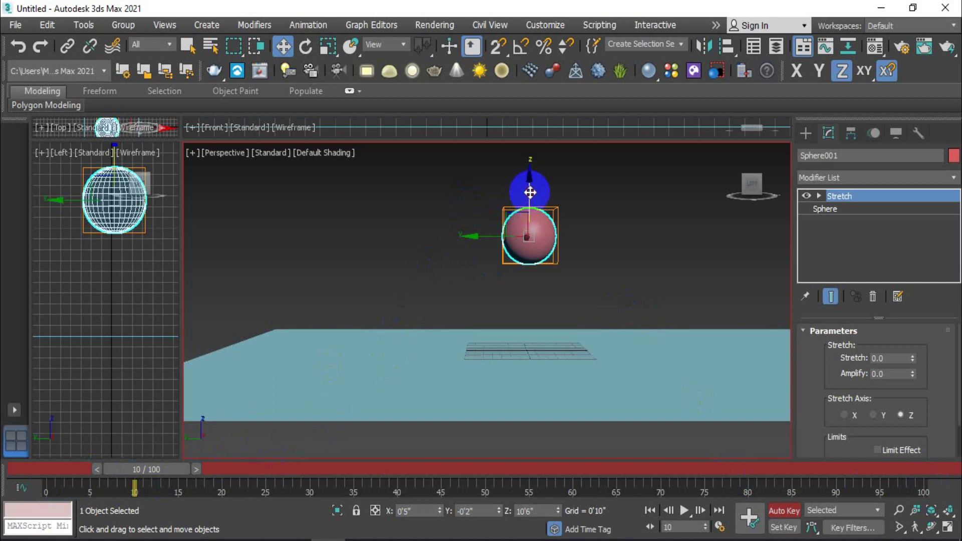
drag(531, 192, 530, 245)
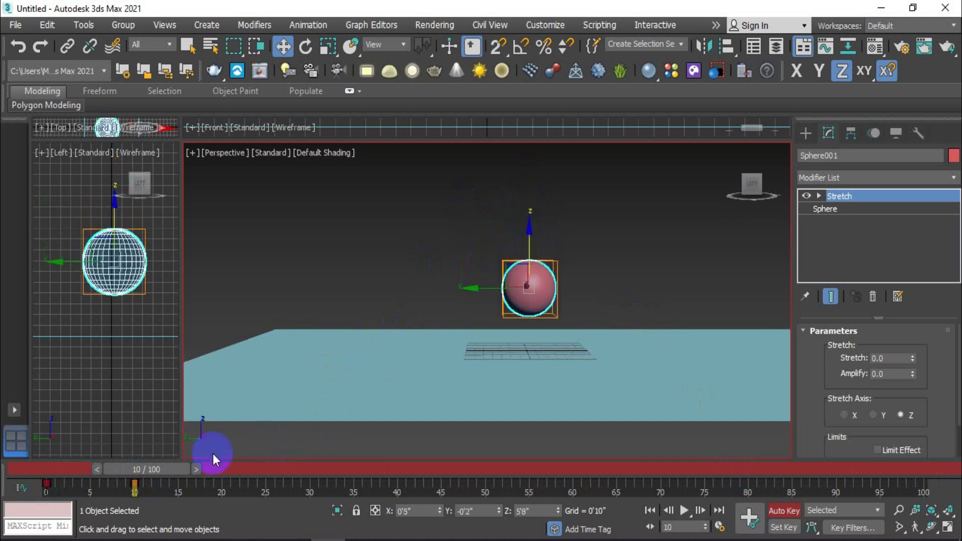
drag(148, 469, 231, 469)
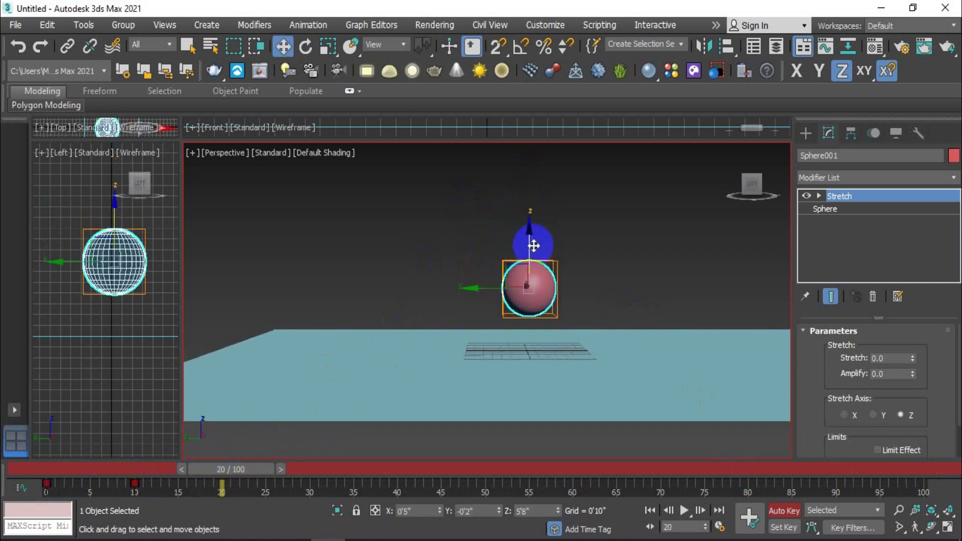
drag(532, 243, 531, 276)
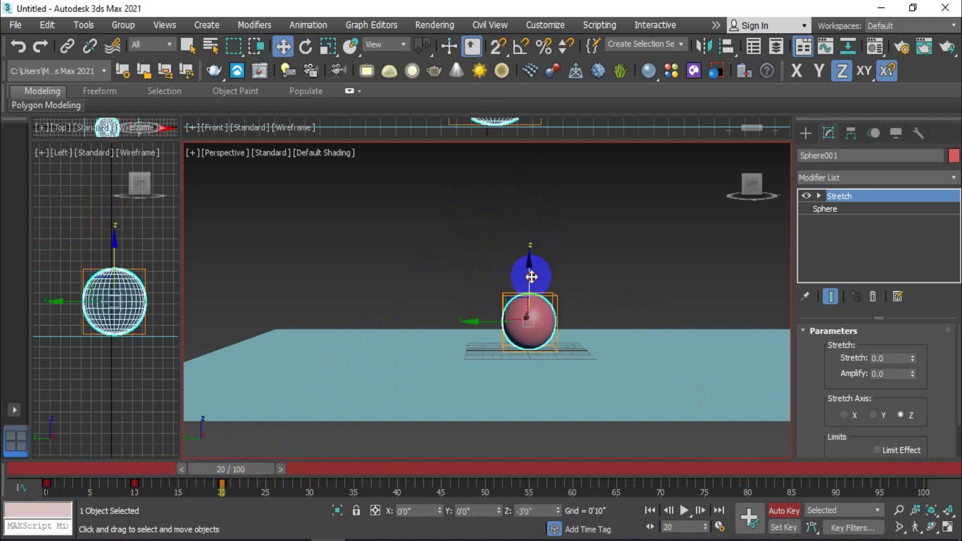
drag(224, 474, 319, 478)
key(w)
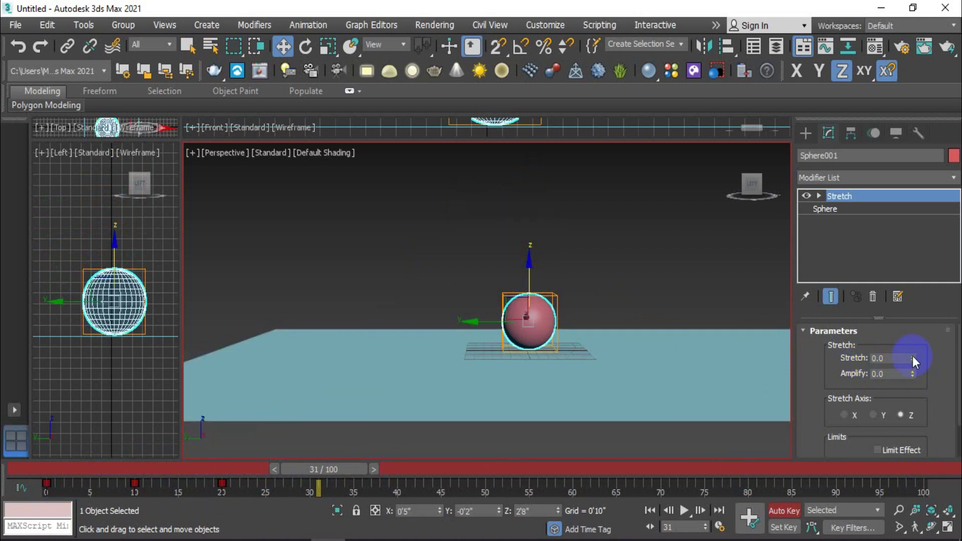
At frame 31, squash the sphere with Stretch -0.3 and Amplify 0.2, lowered onto the plane
drag(913, 358, 913, 356)
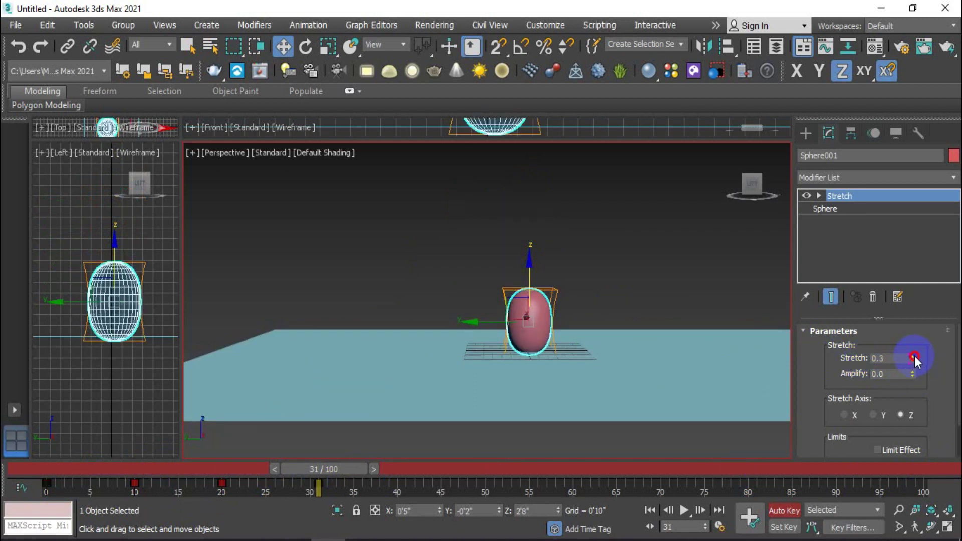
right_click(912, 359)
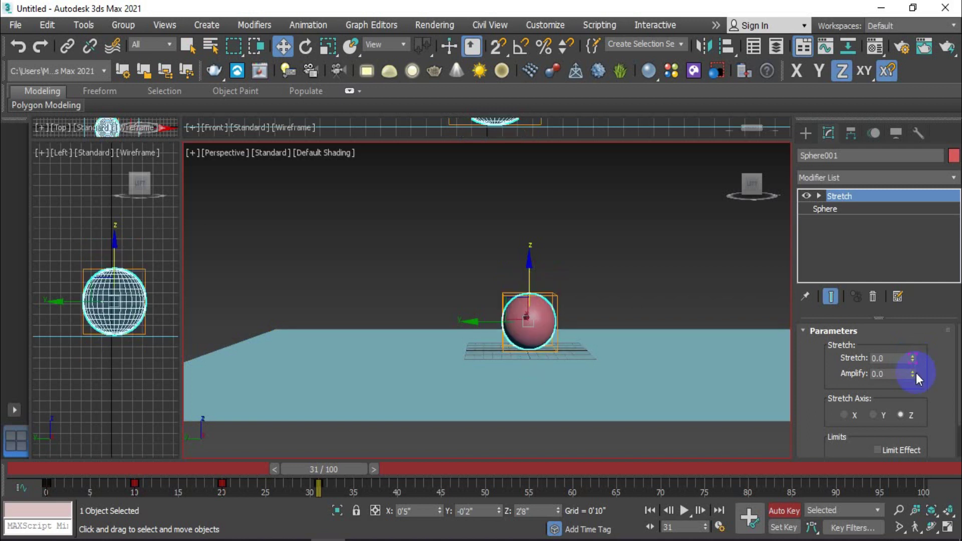
click(912, 371)
drag(914, 355, 913, 373)
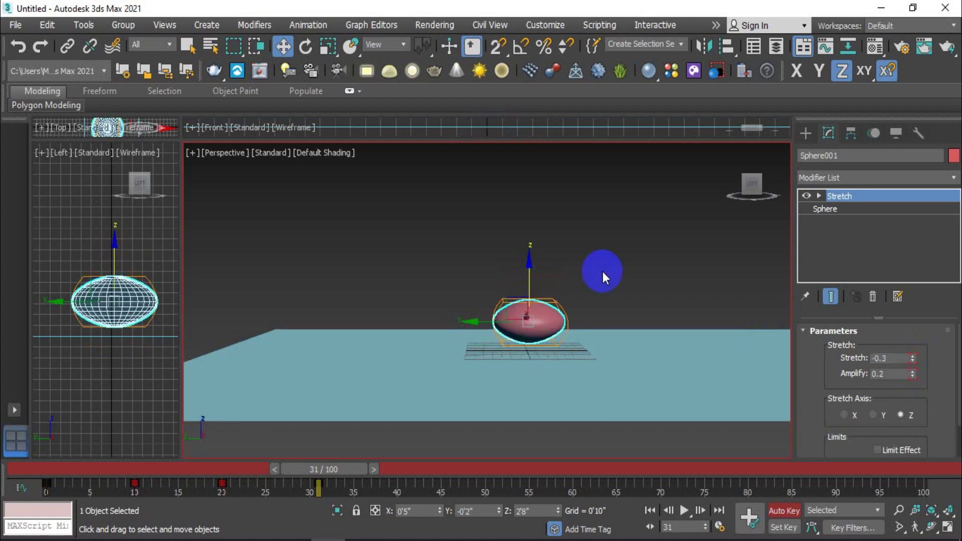
drag(528, 268, 505, 305)
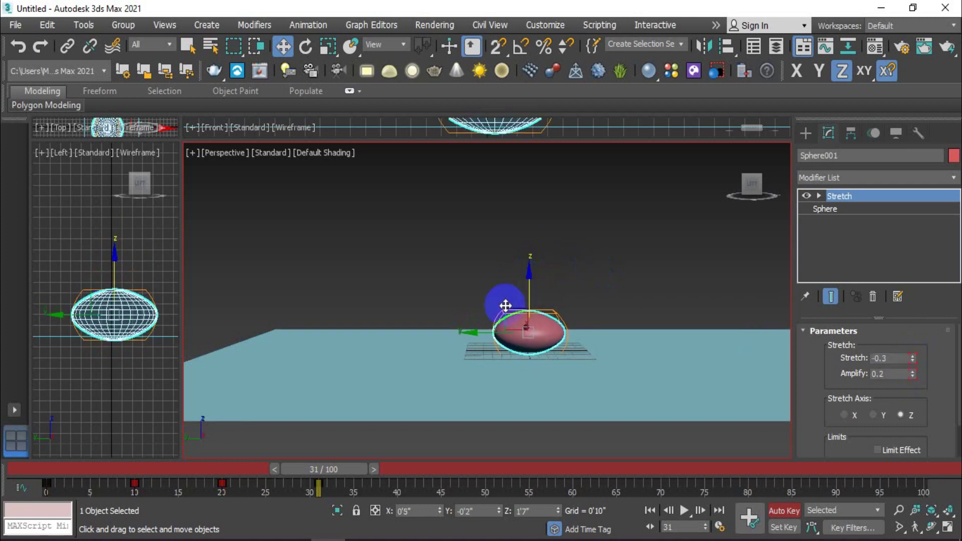
At frame 44, set Stretch to 0.1 and lift the sphere slightly
drag(298, 475, 434, 469)
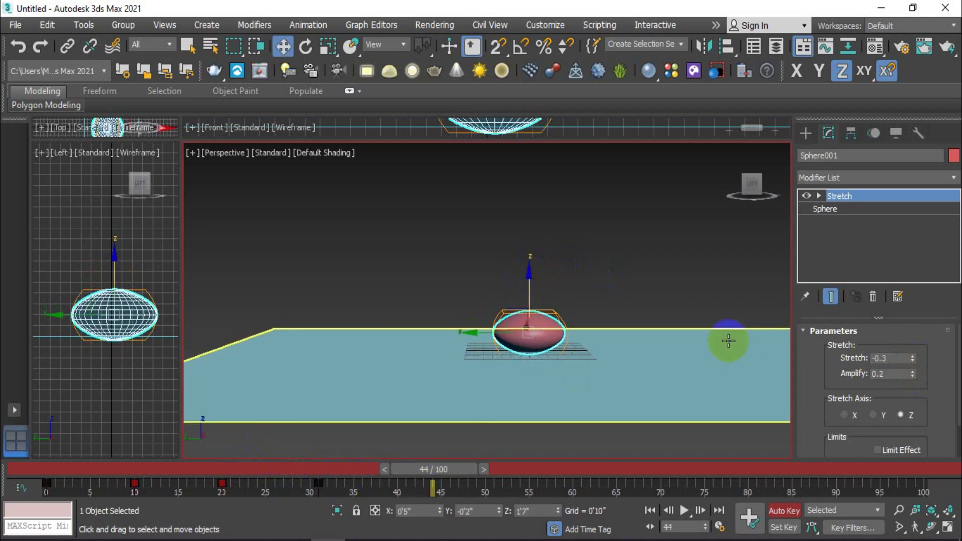
click(912, 357)
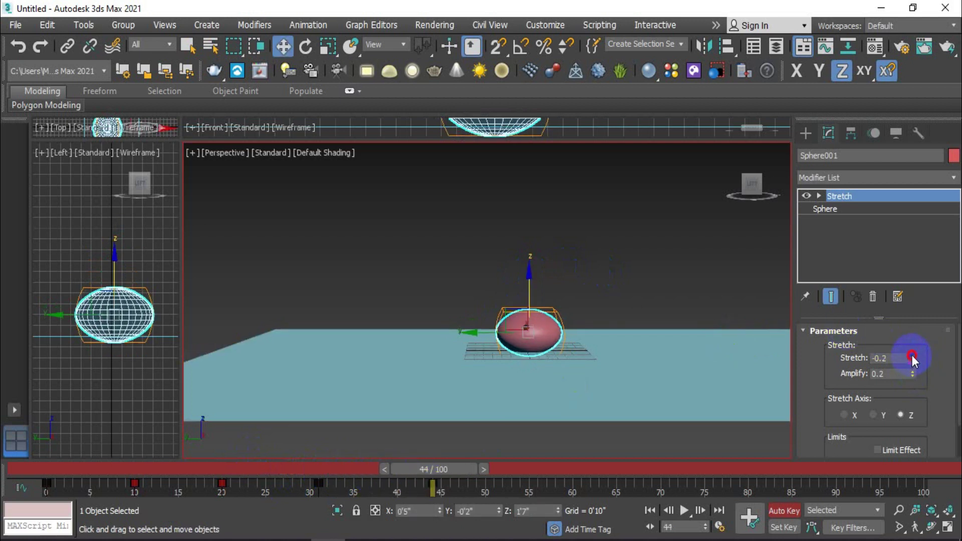
drag(912, 357, 910, 355)
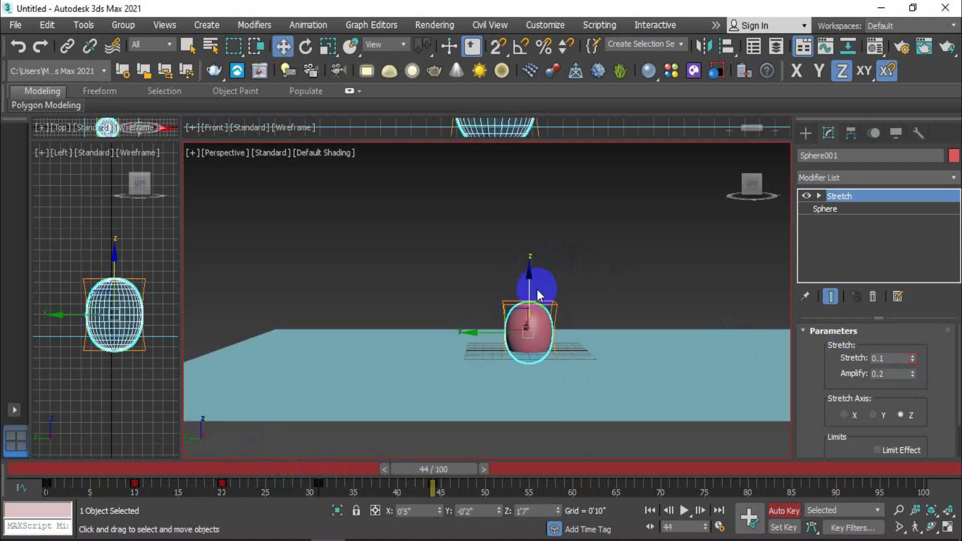
drag(531, 287, 529, 278)
drag(443, 469, 461, 468)
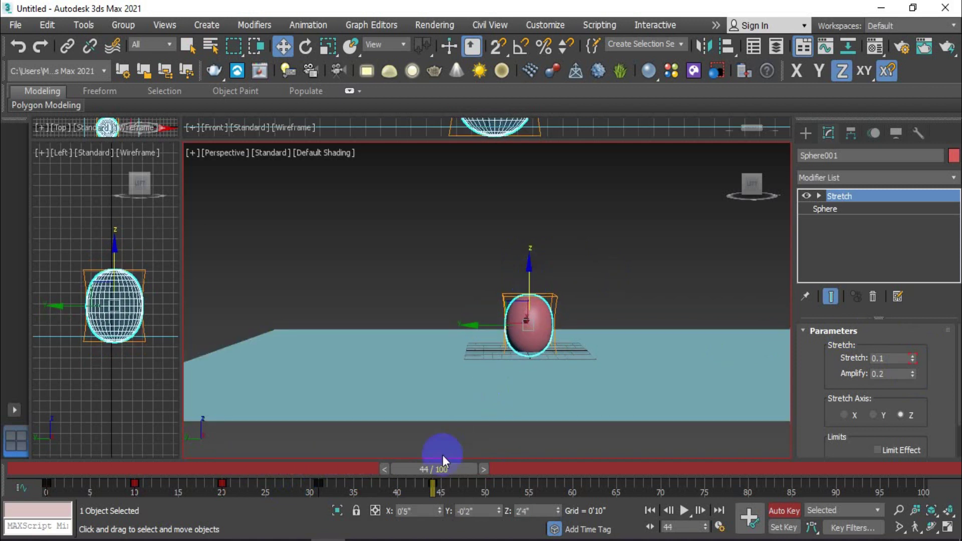
drag(561, 467, 564, 468)
key(w)
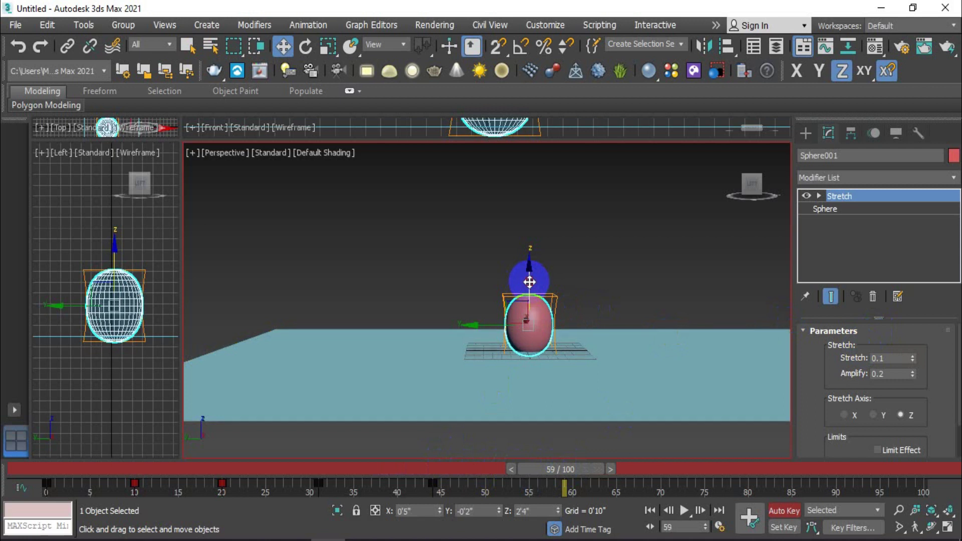
Raise the sphere at frame 59, then squash it to Stretch -0.1 on the plane at frame 68
drag(530, 282, 529, 270)
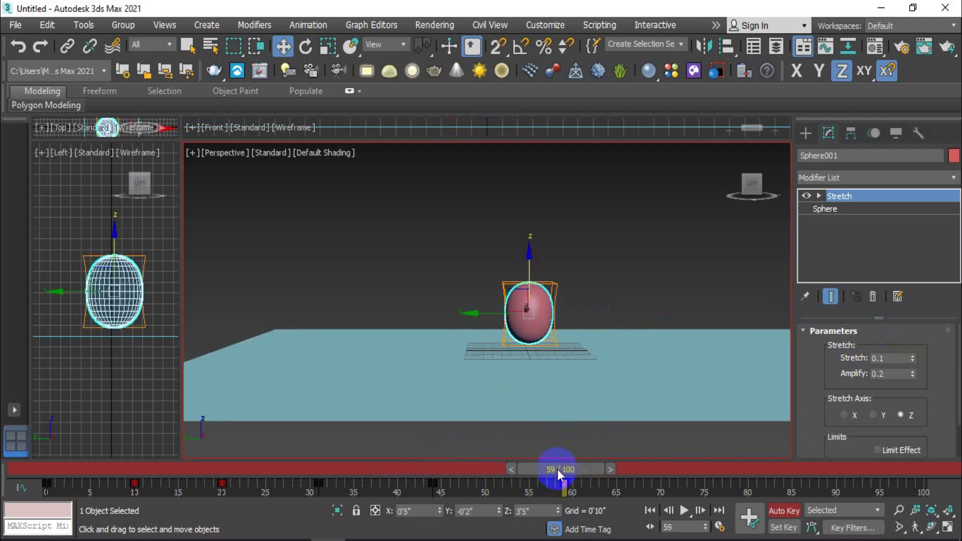
drag(558, 469, 636, 469)
click(912, 360)
click(912, 360)
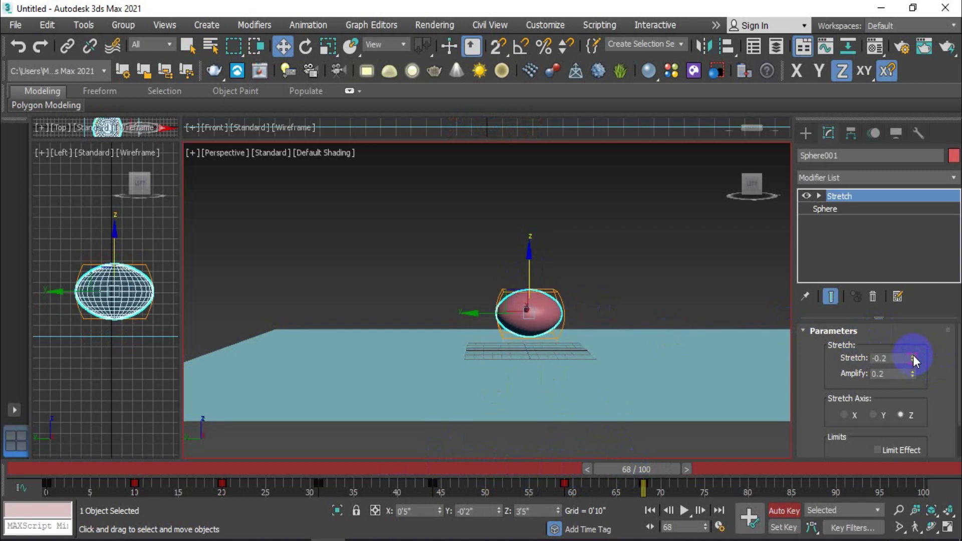
click(913, 355)
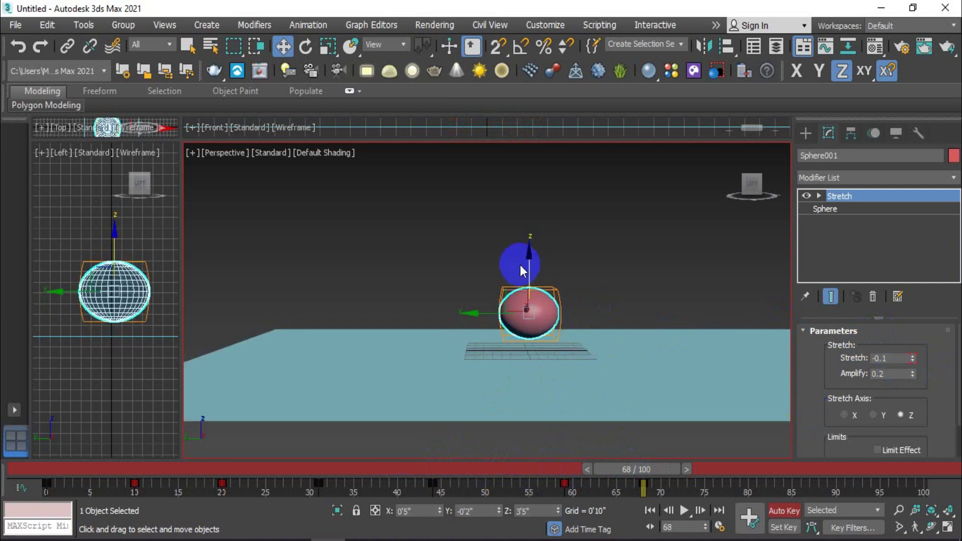
drag(525, 268, 531, 287)
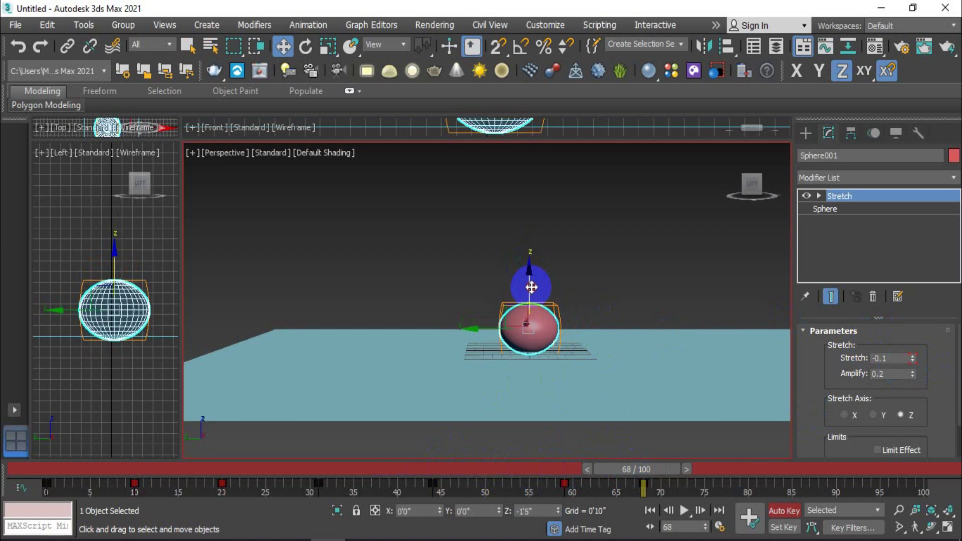
At frame 80, return Stretch to 0.0 and nudge the sphere slightly upward
drag(642, 469, 749, 471)
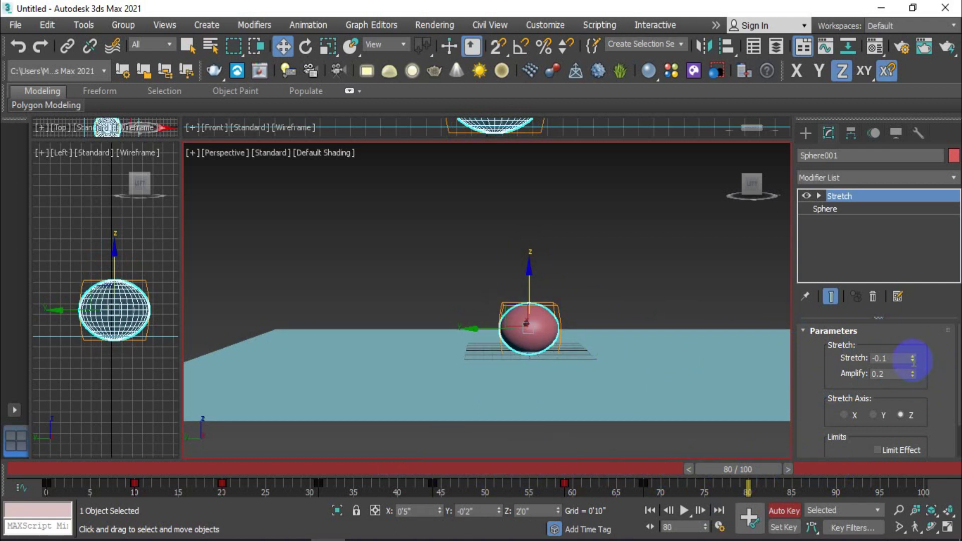
click(534, 295)
drag(528, 291, 528, 289)
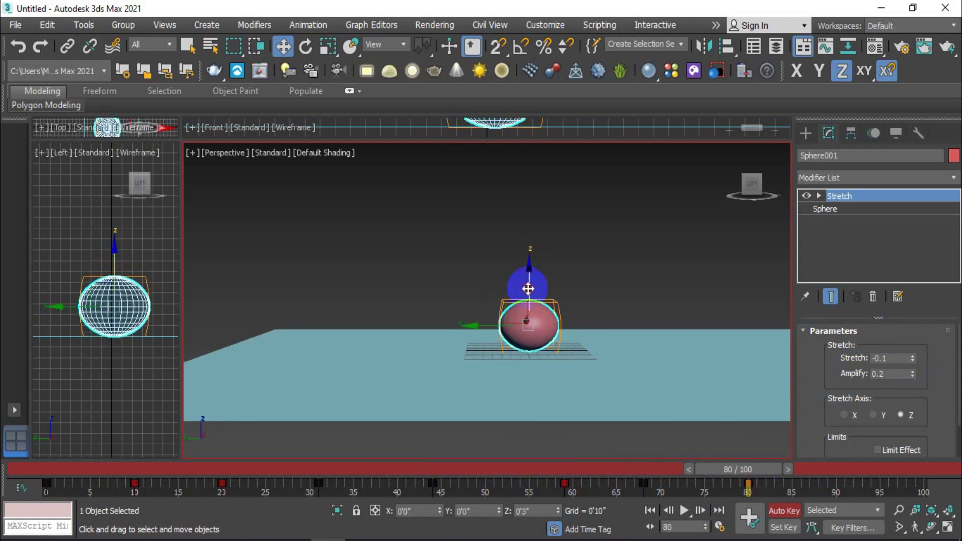
click(913, 356)
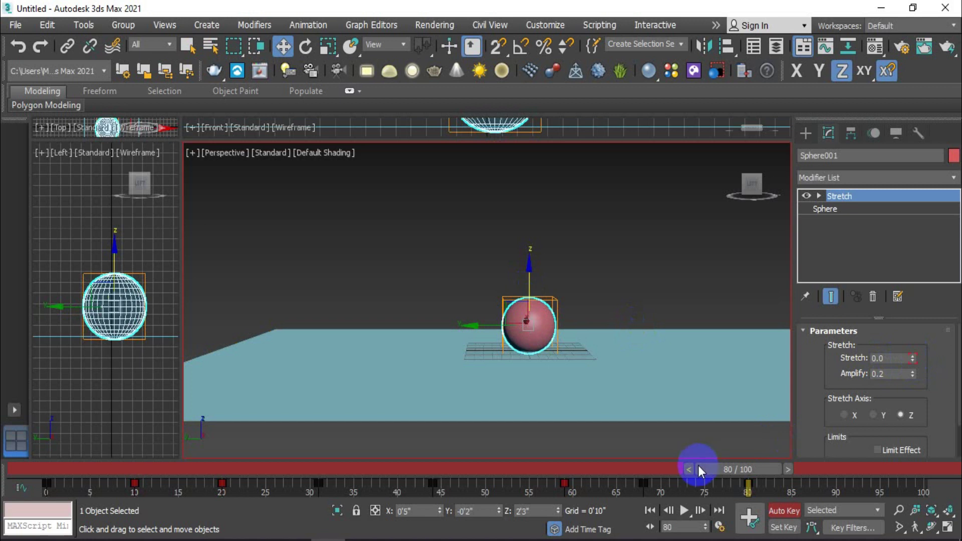
drag(699, 470, 830, 470)
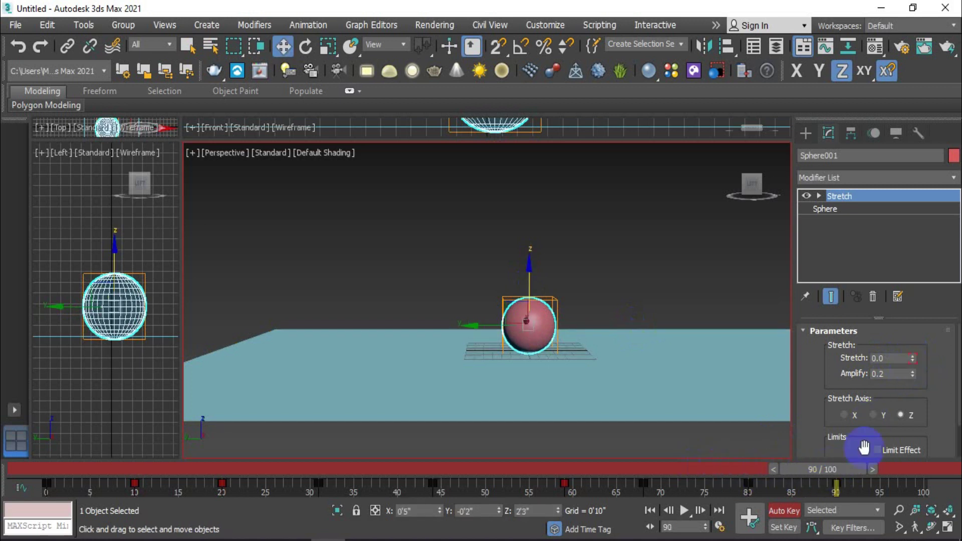
drag(825, 470, 891, 471)
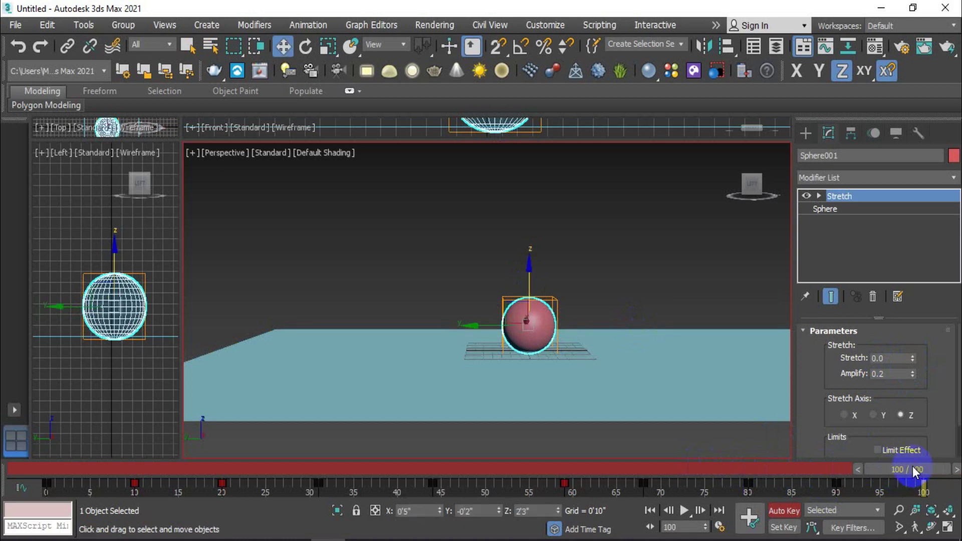
Turn off Auto Key and preview the bounce, stopping playback at frame 53
click(789, 511)
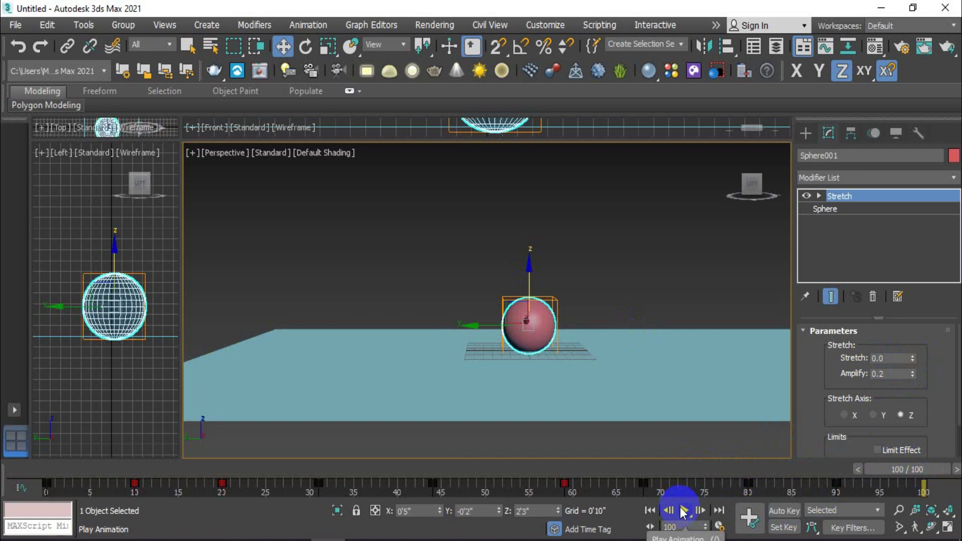
click(684, 510)
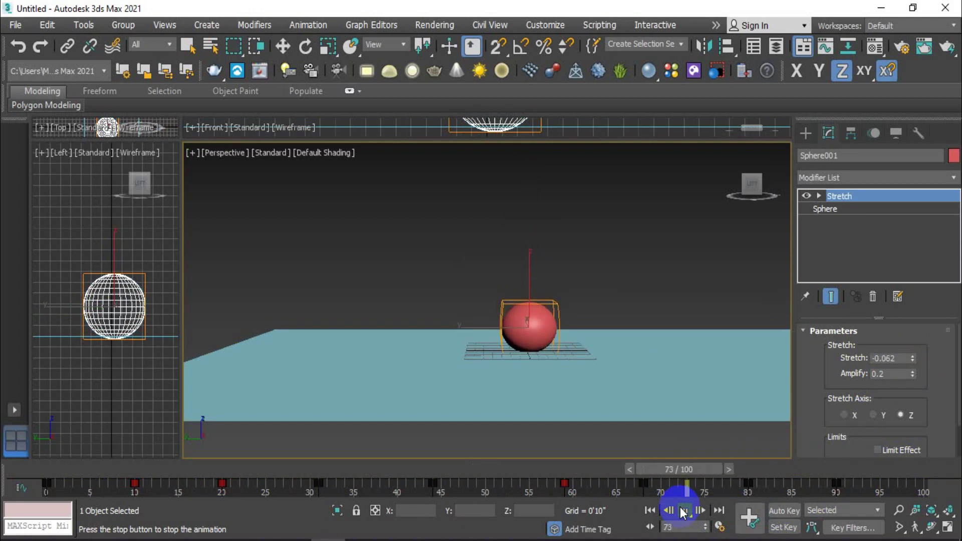
scroll(522, 329, up, 3)
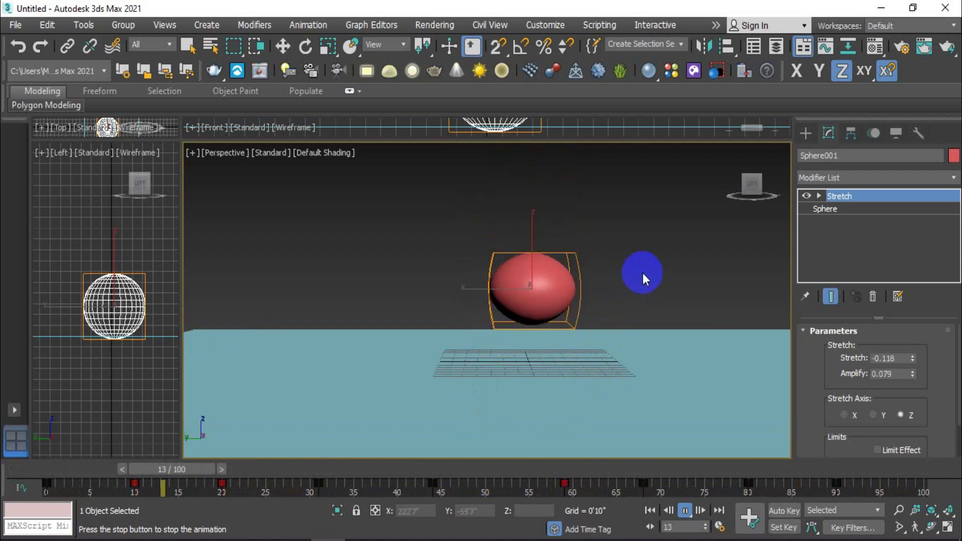
click(683, 510)
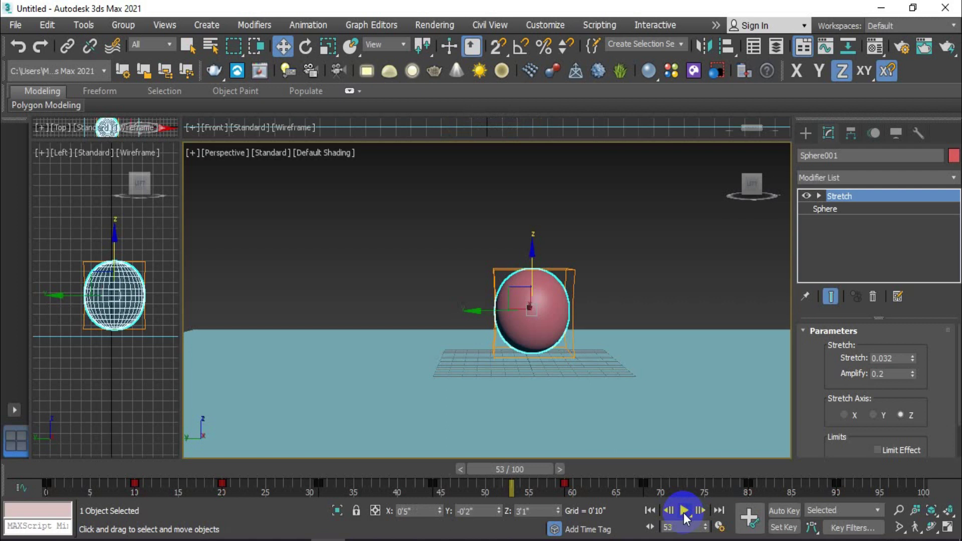
drag(37, 486, 877, 489)
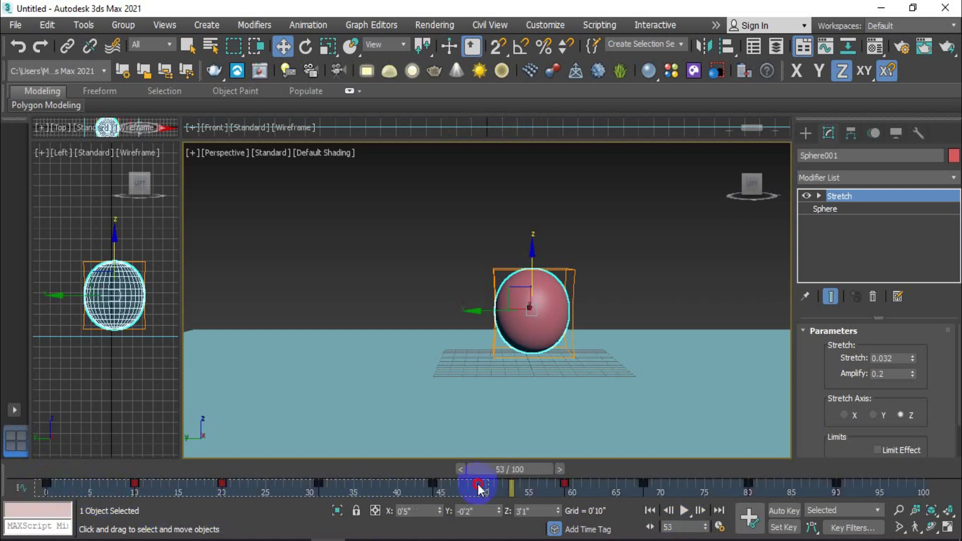
Delete all of Sphere001's selected trackbar keys, return to frame 0 and deselect everything
right_click(747, 483)
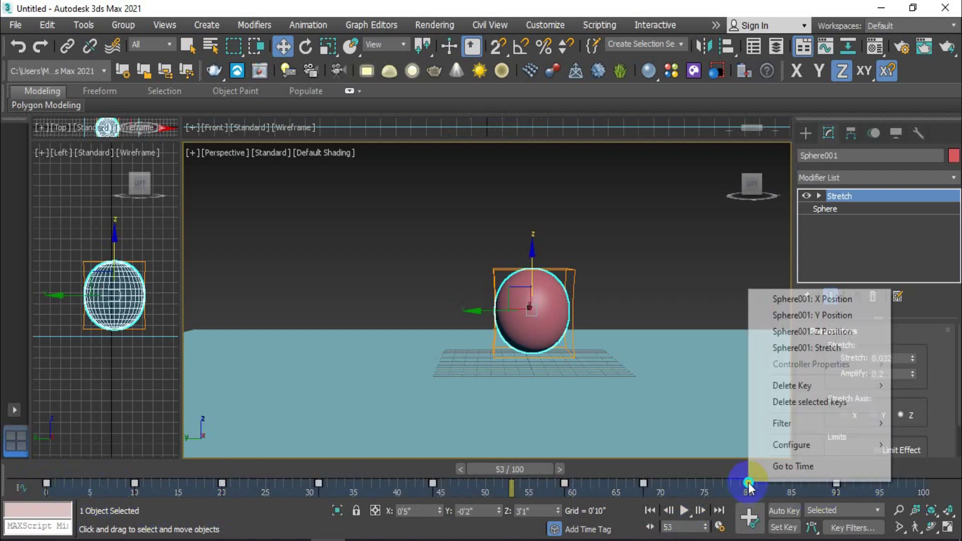
click(812, 402)
drag(509, 469, 25, 465)
click(303, 295)
middle_drag(531, 340, 547, 361)
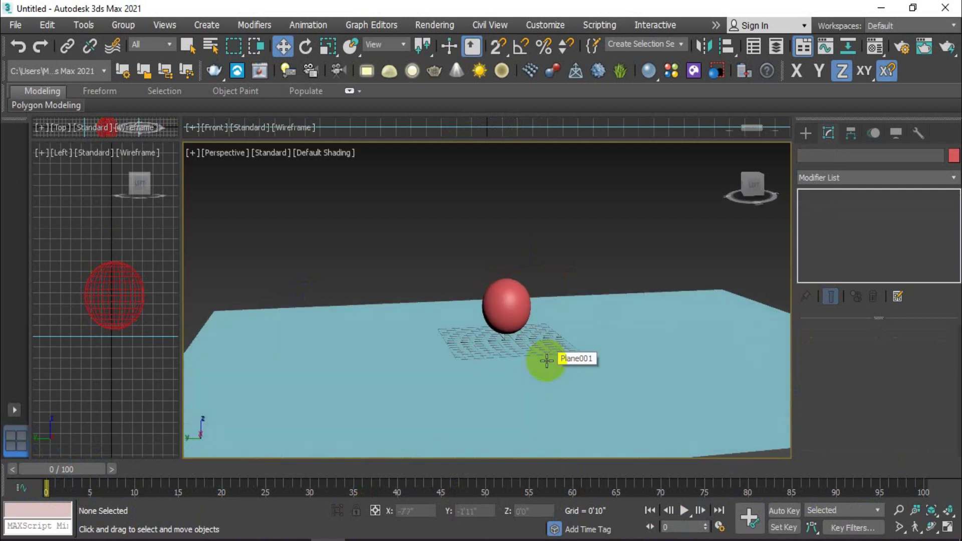